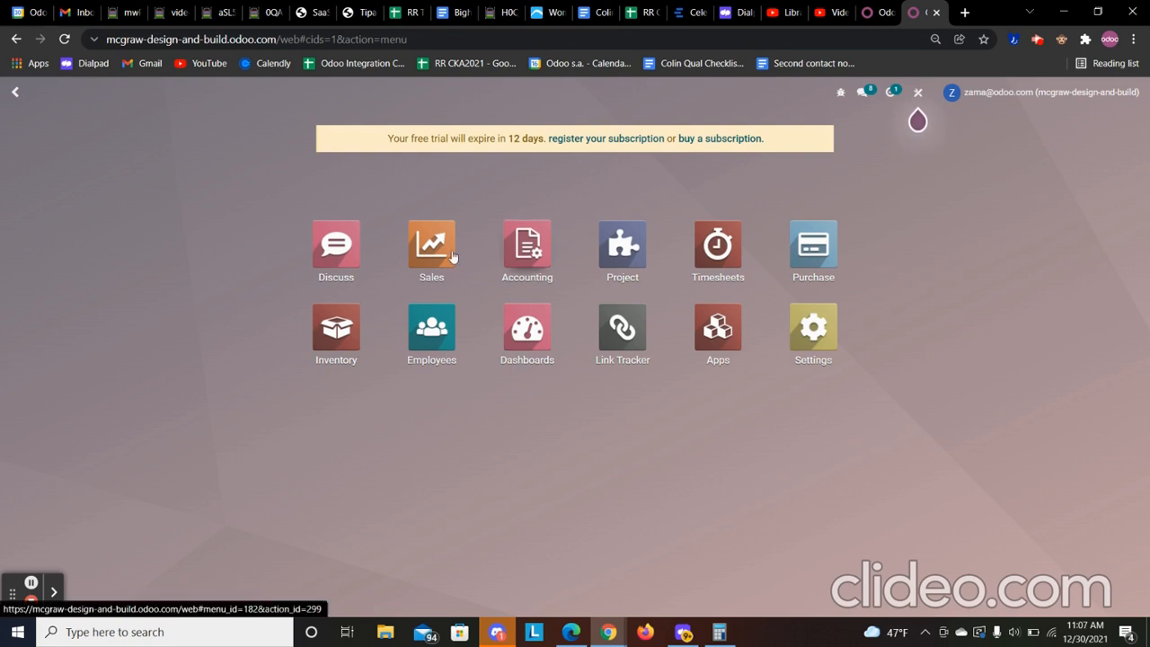
Step: Create a new sales quotation and select the customer for it
{"action": "left_click", "coordinate": [527, 331]}
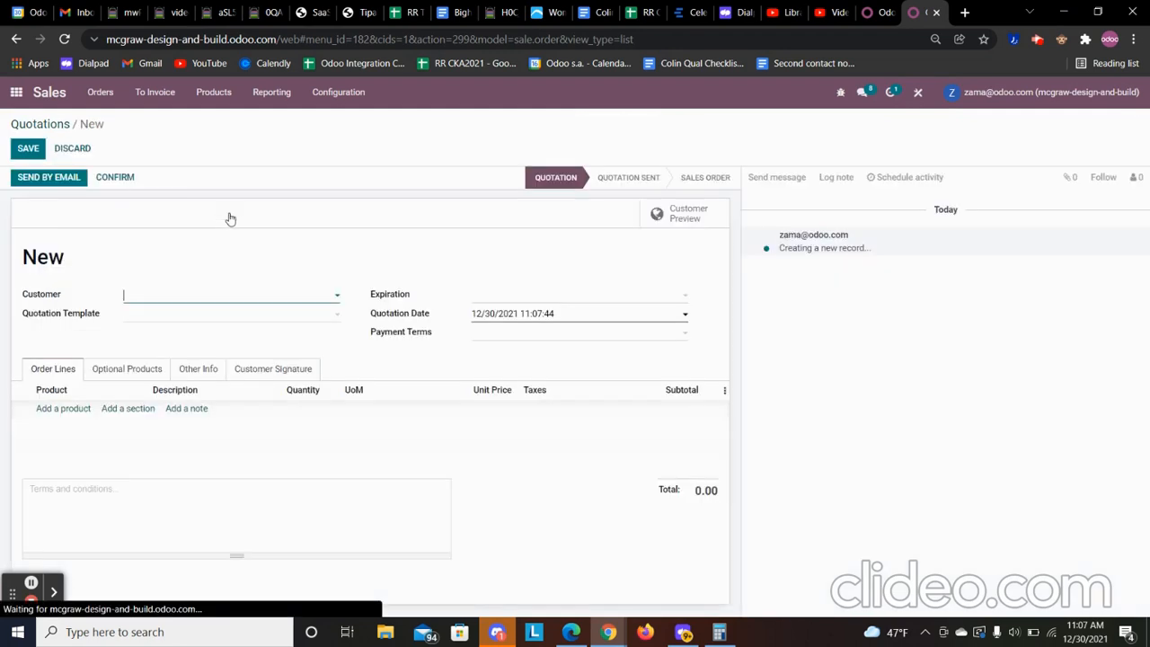
{"action": "left_click", "coordinate": [251, 293]}
{"action": "left_click", "coordinate": [252, 316]}
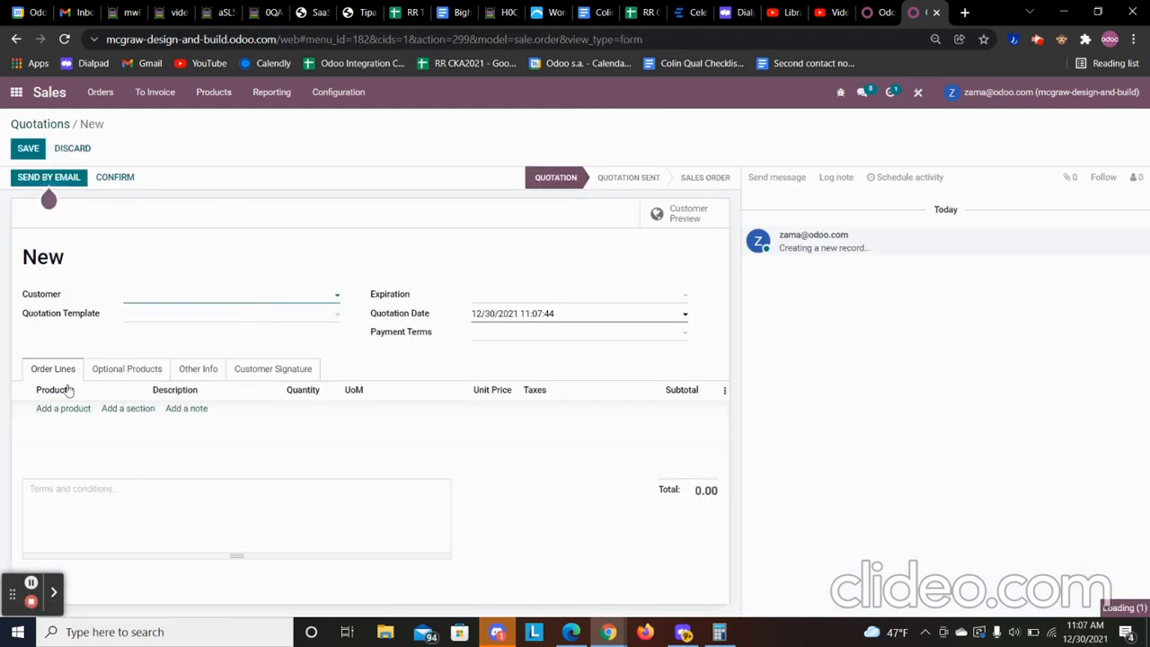
Step: Add the Custom Home product as an order line on the quotation
{"action": "left_click", "coordinate": [63, 407]}
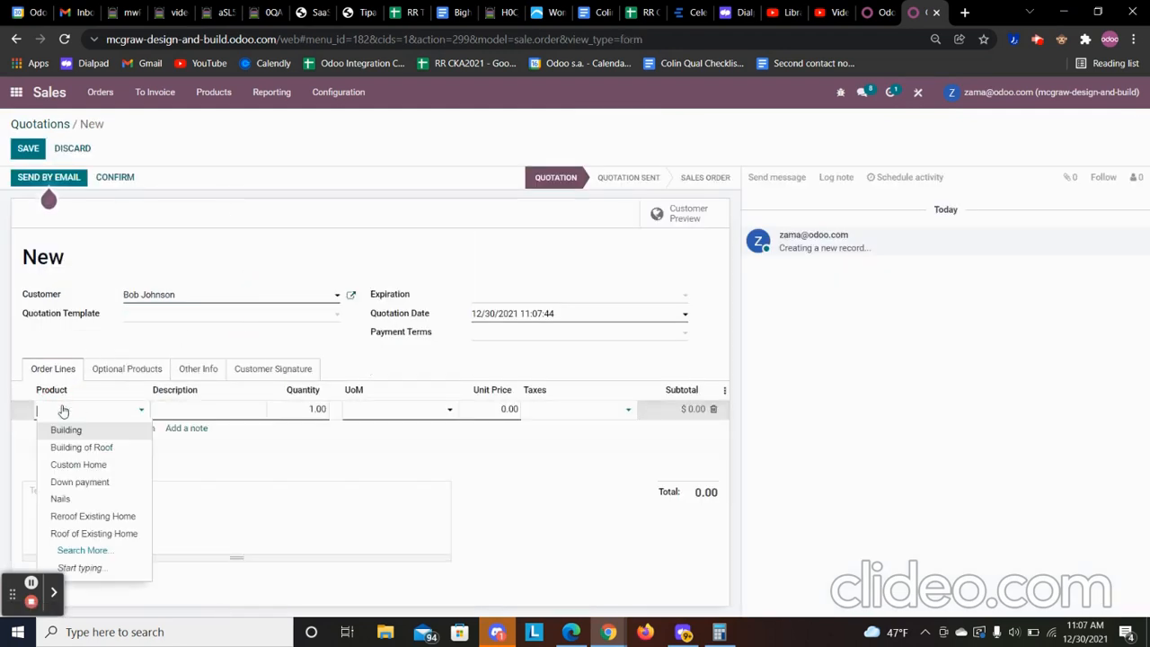
{"action": "type", "text": "u"}
{"action": "key", "text": "BackSpace"}
{"action": "type", "text": "c"}
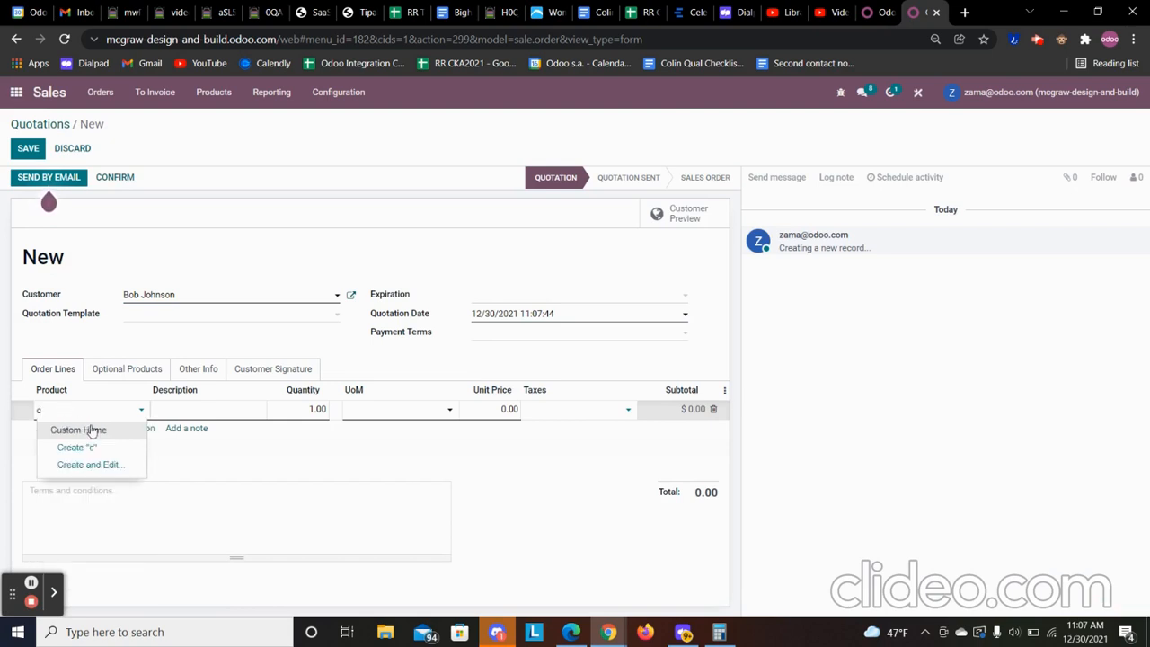
{"action": "left_click", "coordinate": [92, 431]}
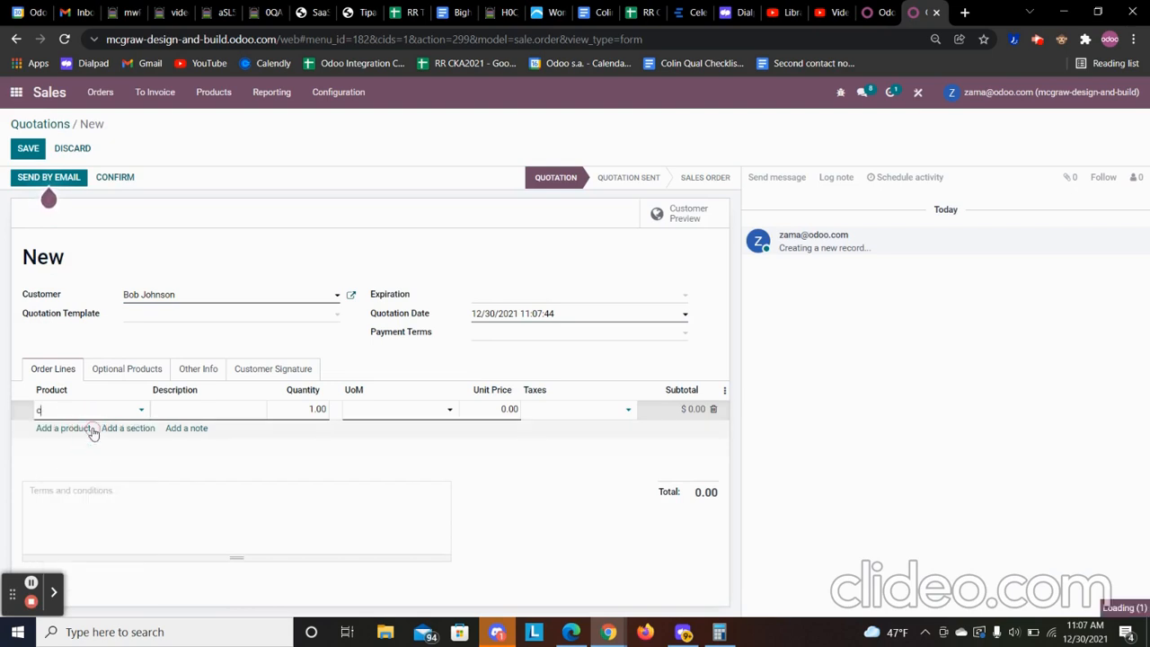
Step: Price the Custom Home line at 250,000 without the 15% tax and confirm the quotation
{"action": "left_click", "coordinate": [499, 408]}
{"action": "type", "text": "250"}
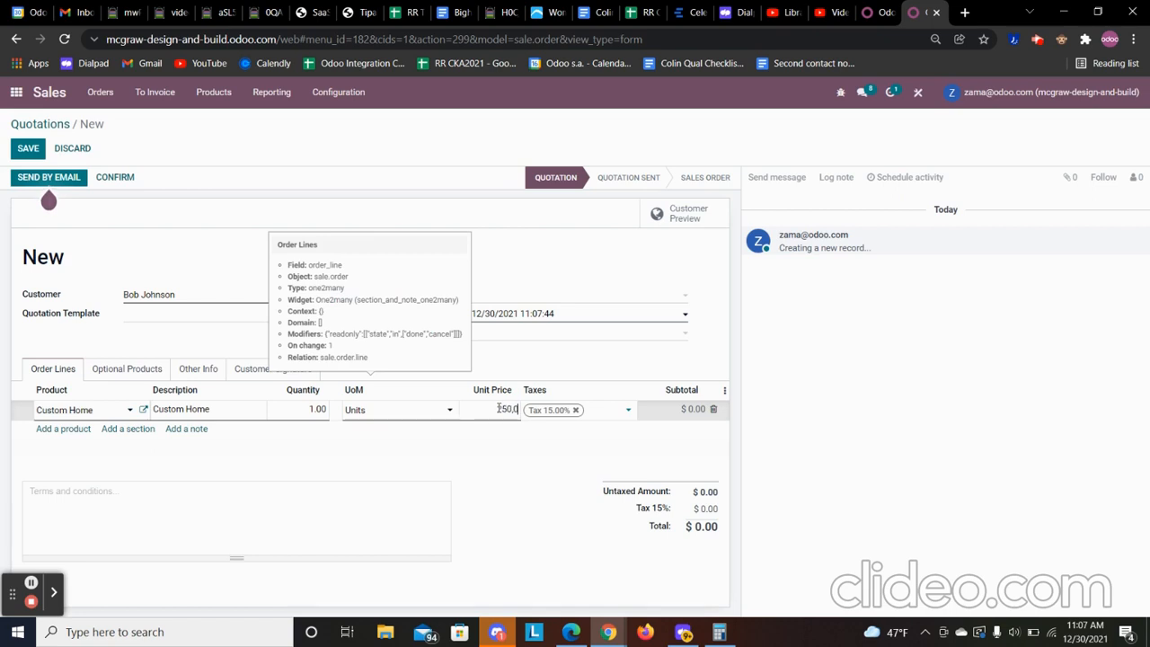
{"action": "left_click", "coordinate": [576, 409]}
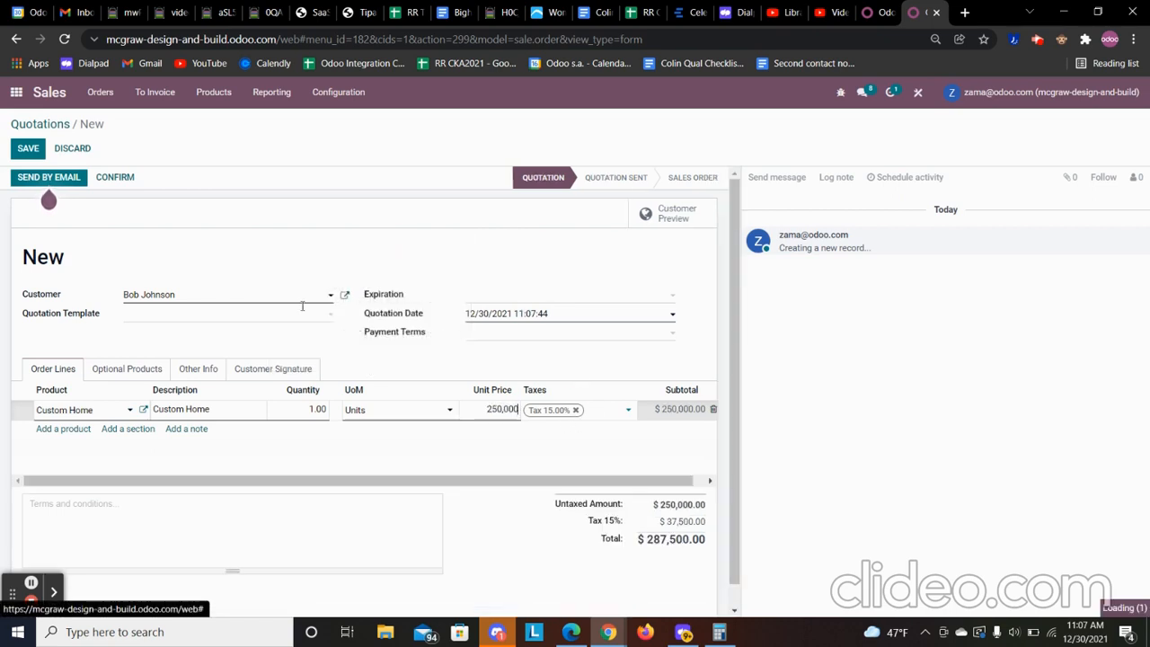
{"action": "left_click", "coordinate": [125, 180]}
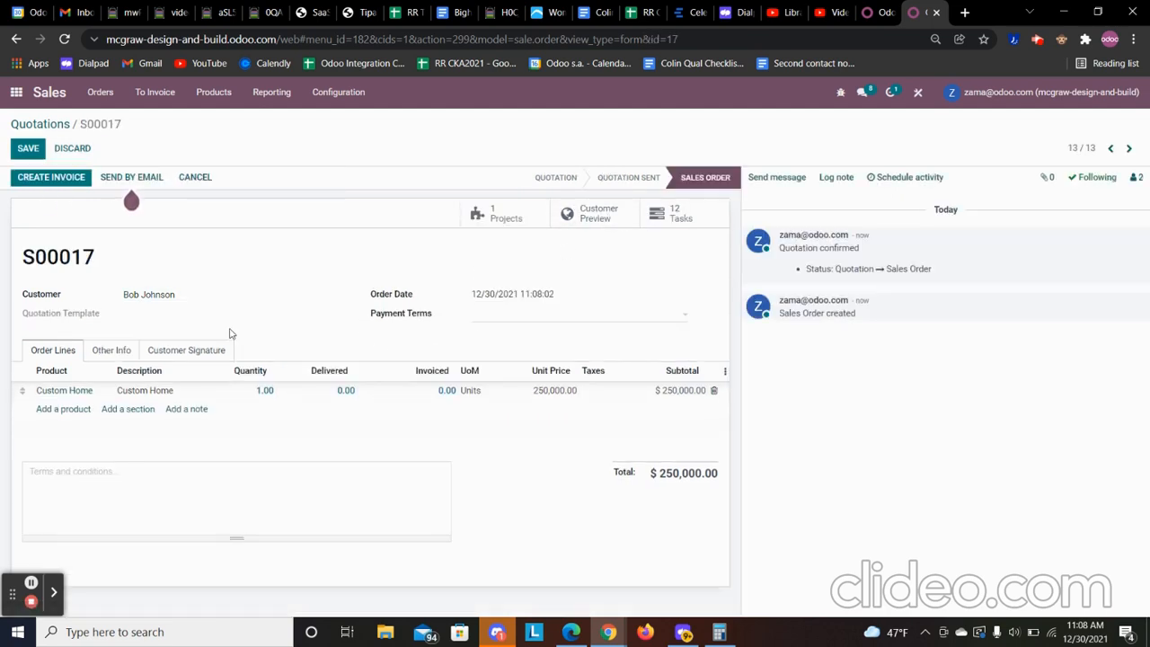
Step: Check the analytic account assigned in the sales order's other information, and return to the order lines
{"action": "left_click", "coordinate": [113, 350]}
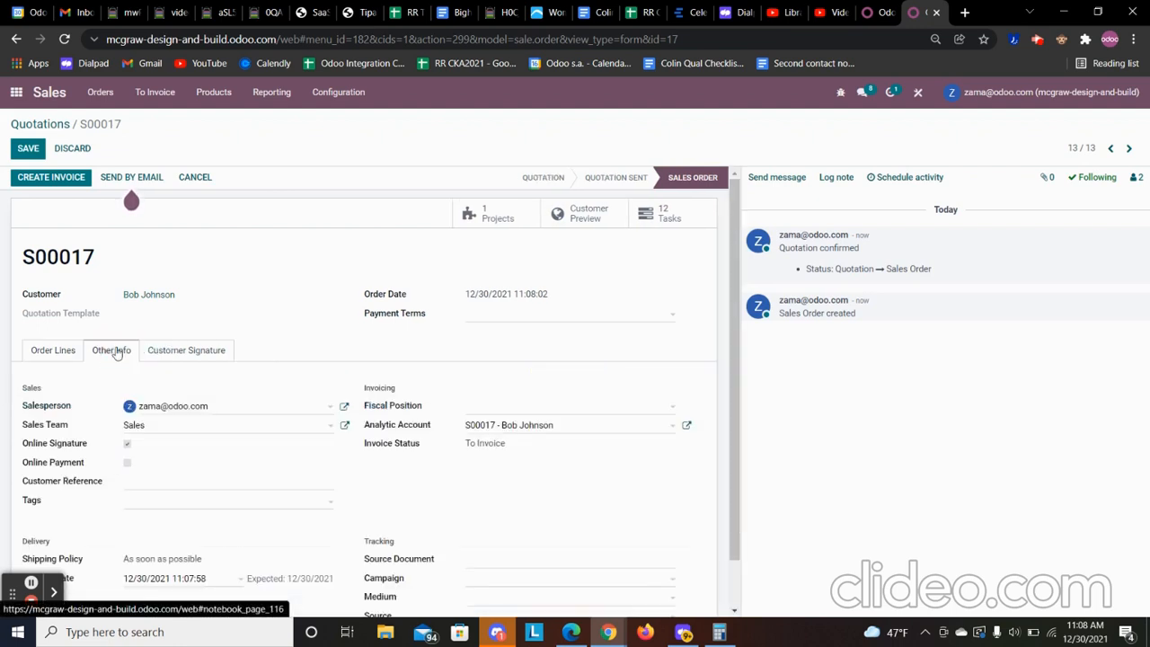
{"action": "left_click", "coordinate": [160, 351]}
{"action": "left_click", "coordinate": [106, 352]}
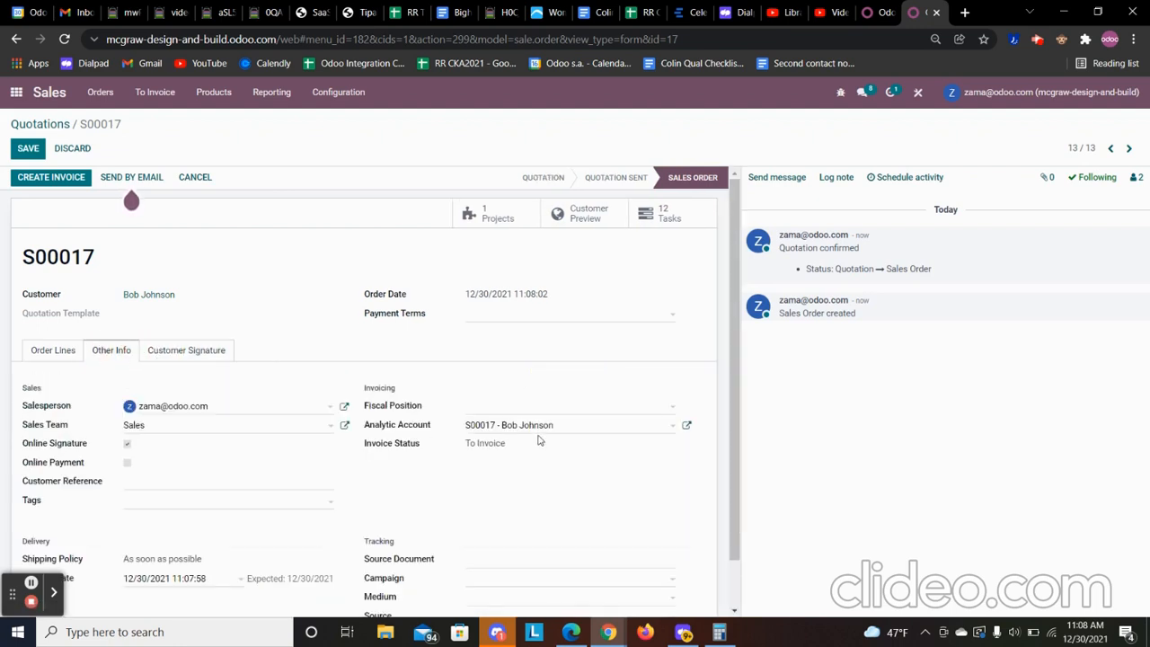
{"action": "left_click", "coordinate": [55, 349]}
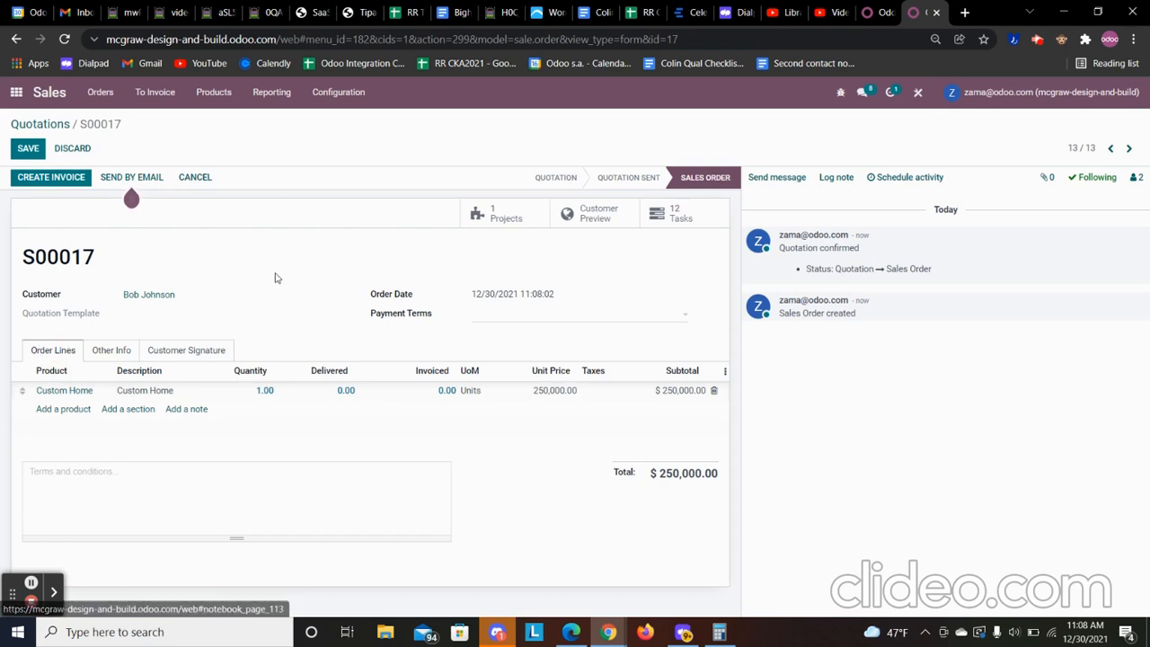
Step: Save the sales order, and create and confirm a regular invoice from it
{"action": "left_click", "coordinate": [27, 149]}
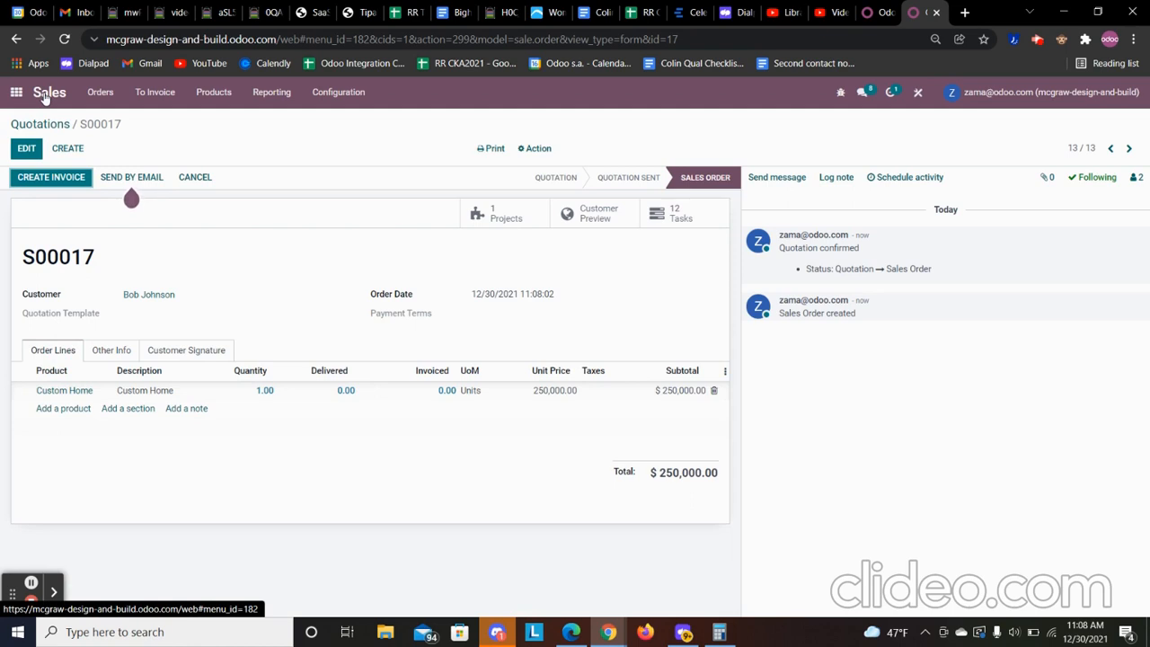
{"action": "left_click", "coordinate": [75, 177]}
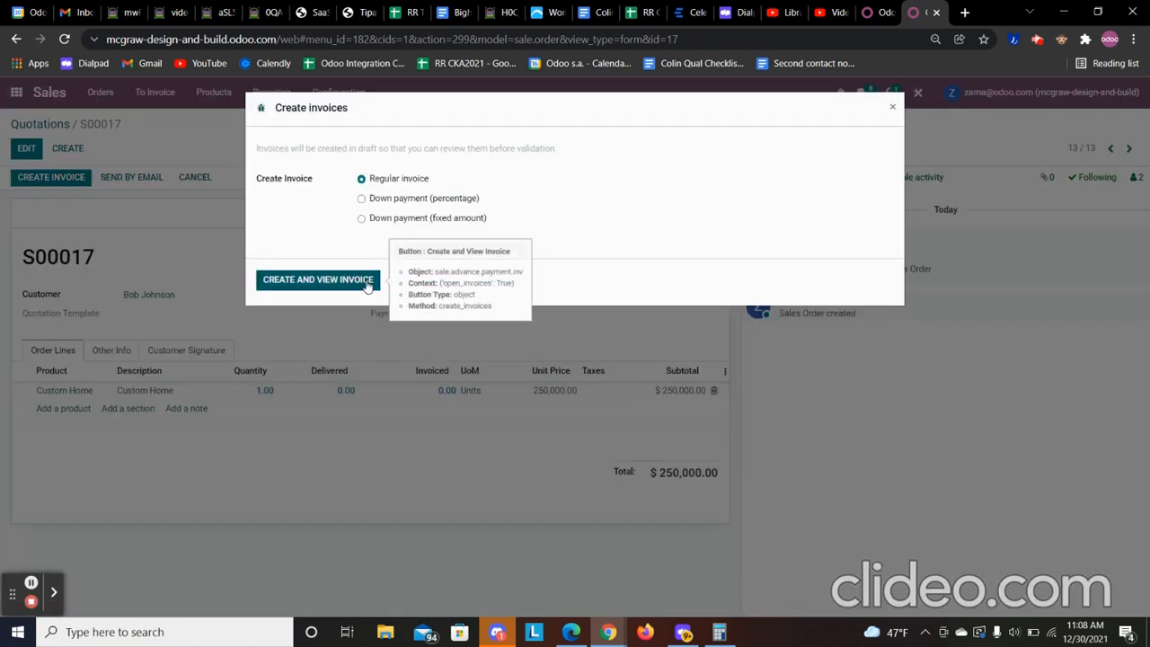
{"action": "left_click", "coordinate": [366, 281]}
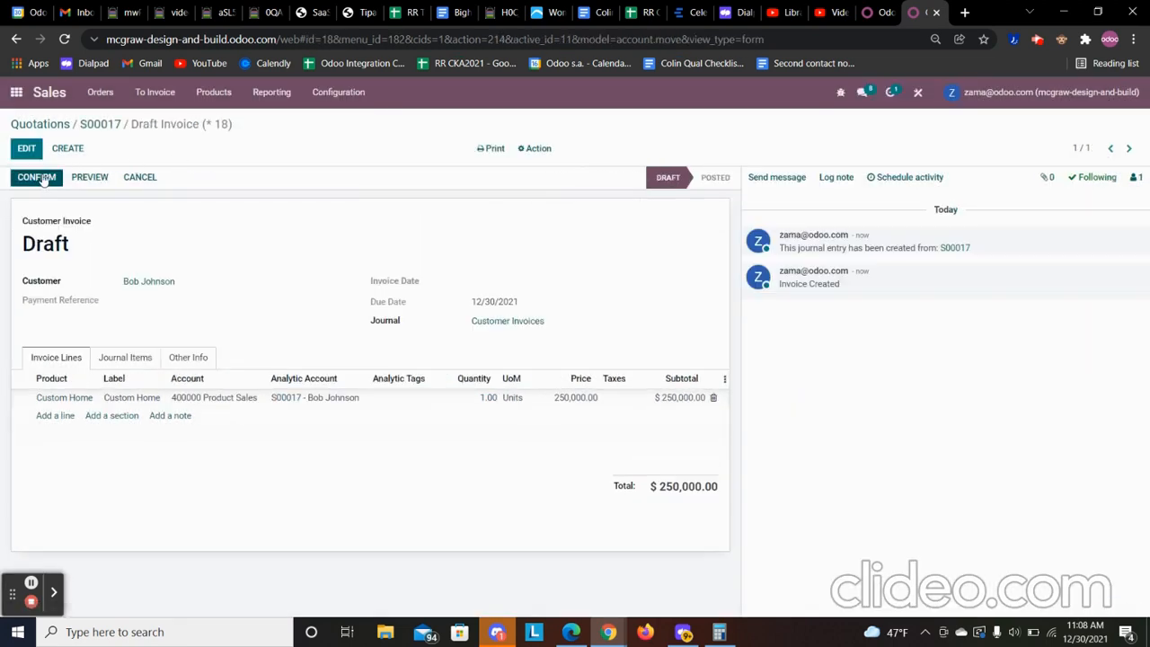
{"action": "left_click", "coordinate": [37, 178]}
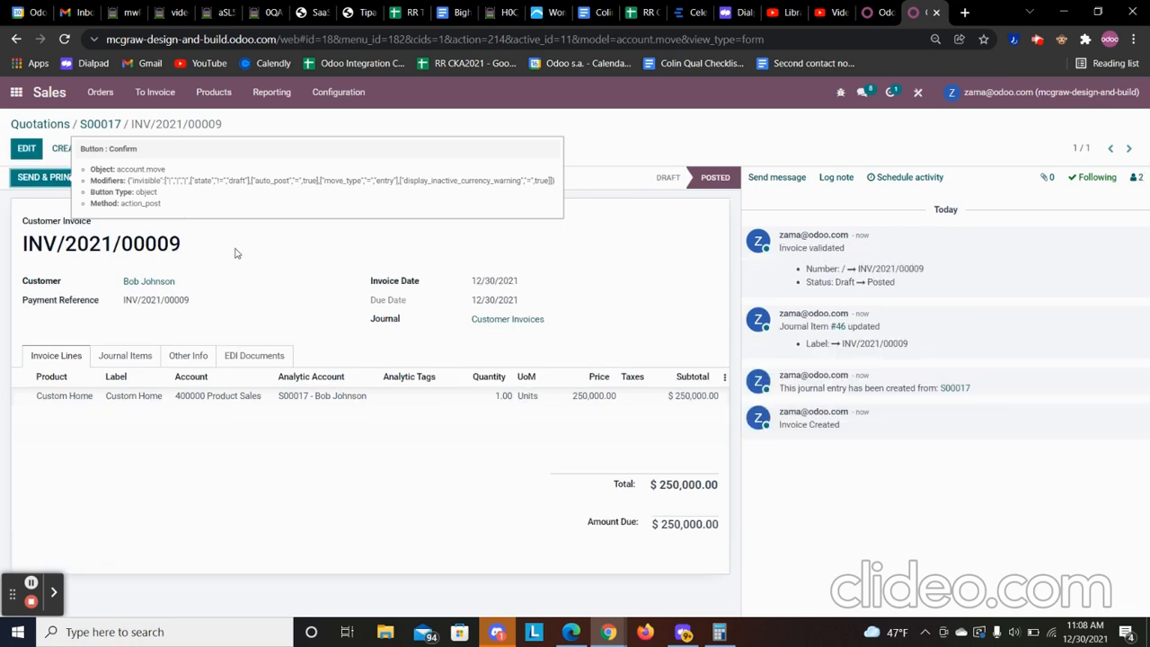
Step: Examine the dashboard's gross margin entries for the new order and the tasks in the Exterior project group
{"action": "left_click", "coordinate": [17, 92]}
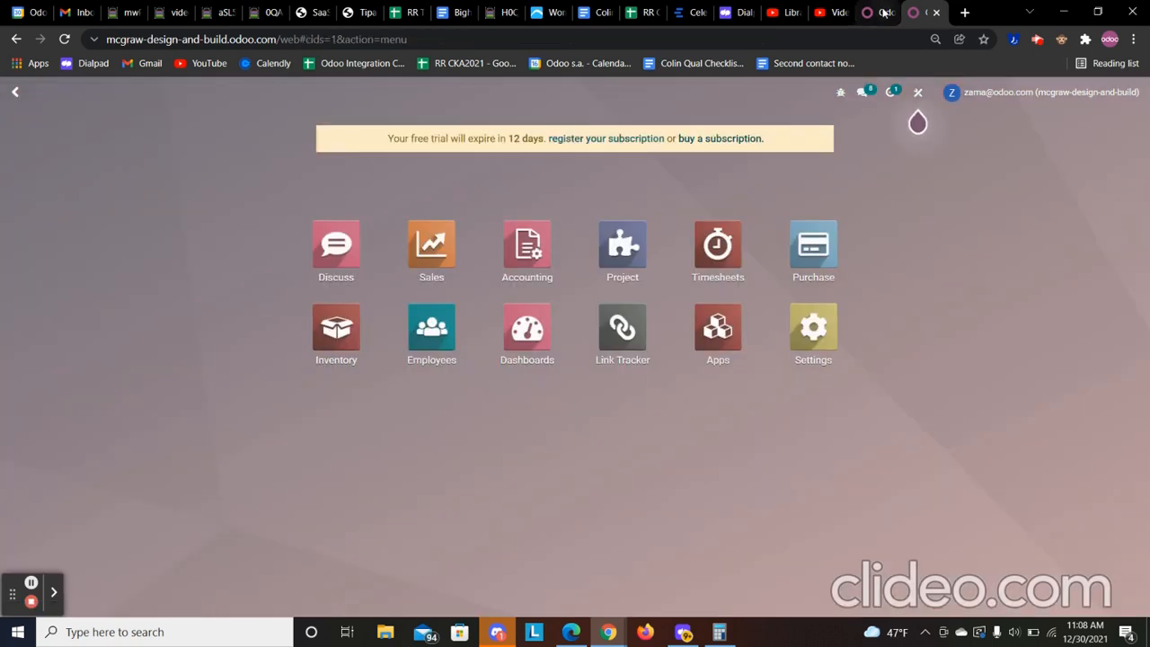
{"action": "left_click", "coordinate": [539, 364]}
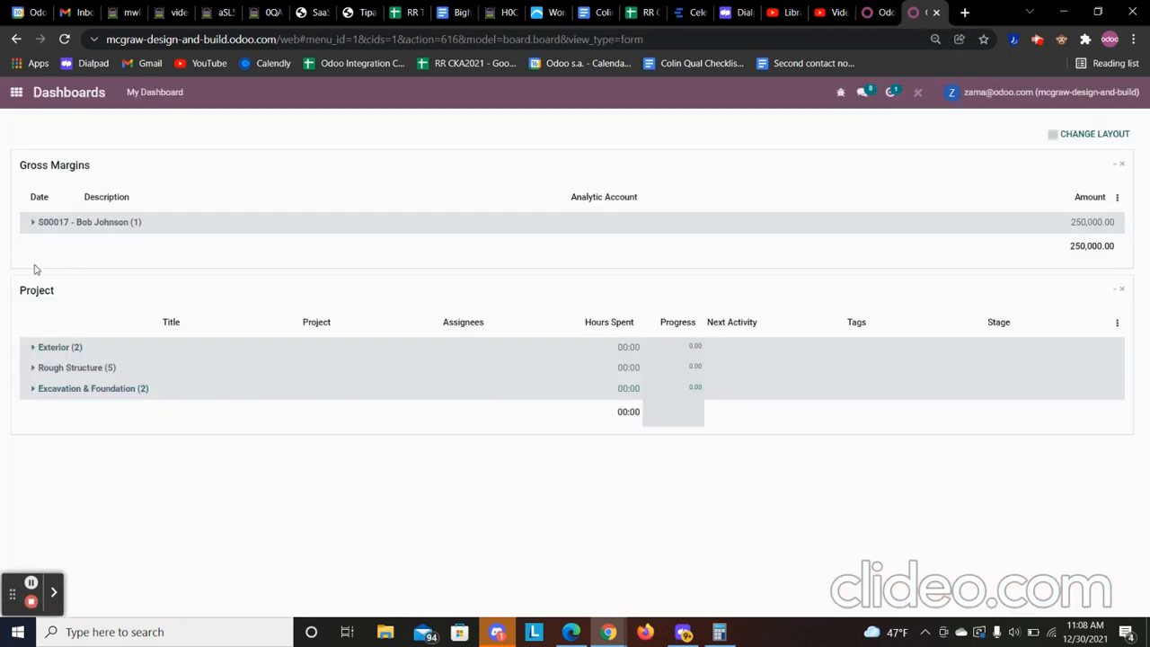
{"action": "left_click", "coordinate": [33, 222]}
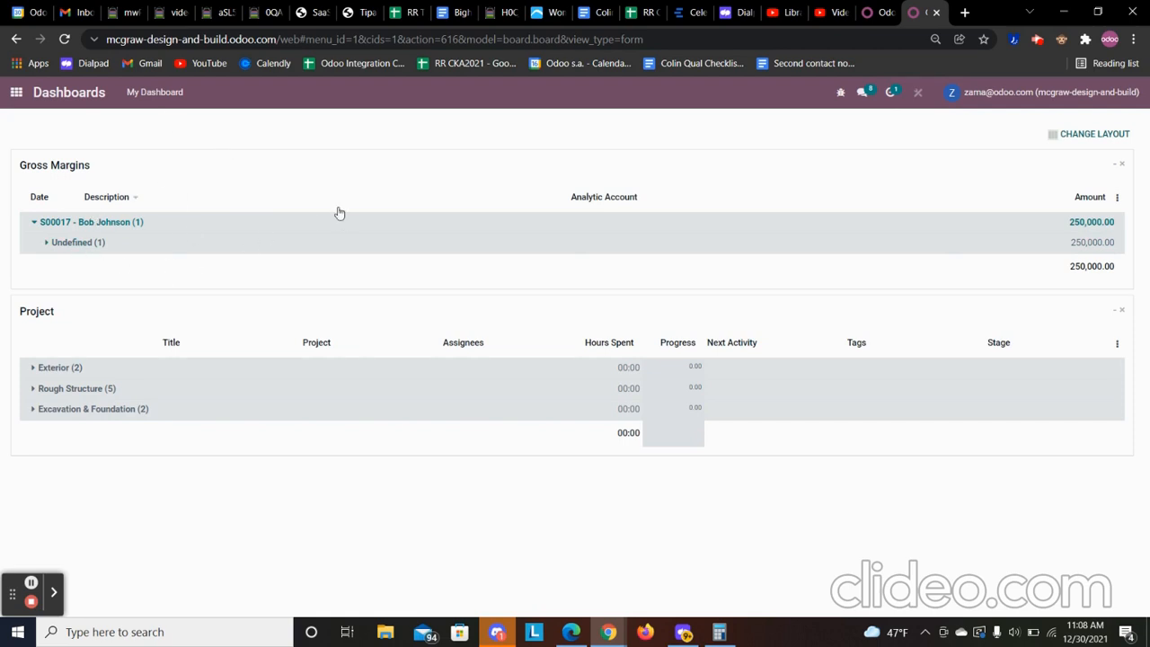
{"action": "left_click", "coordinate": [58, 367]}
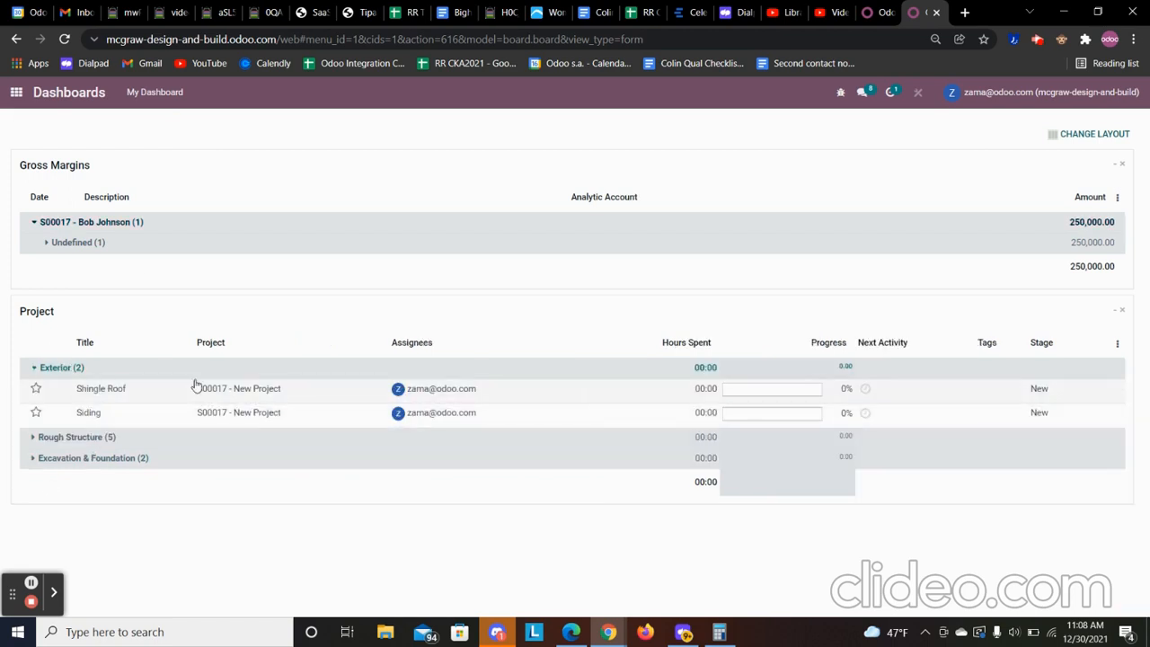
{"action": "left_click", "coordinate": [88, 242]}
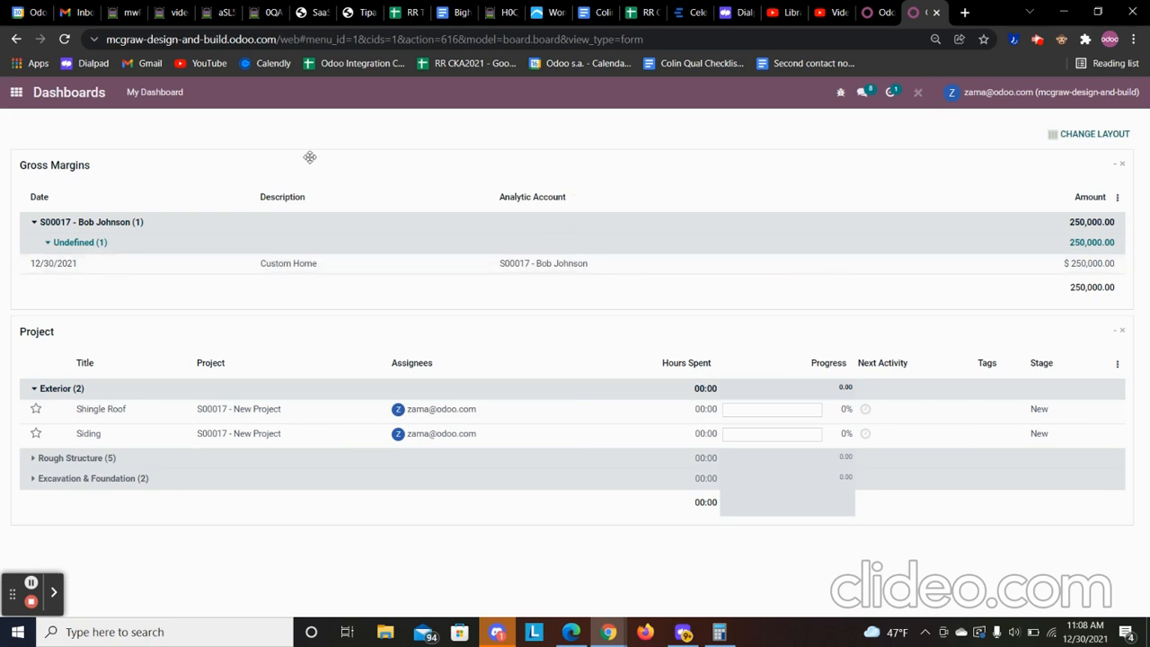
Step: In the other Odoo browser tab, create a new purchase request for quotation with Supplier as the vendor
{"action": "left_click", "coordinate": [876, 12]}
{"action": "left_click", "coordinate": [16, 92]}
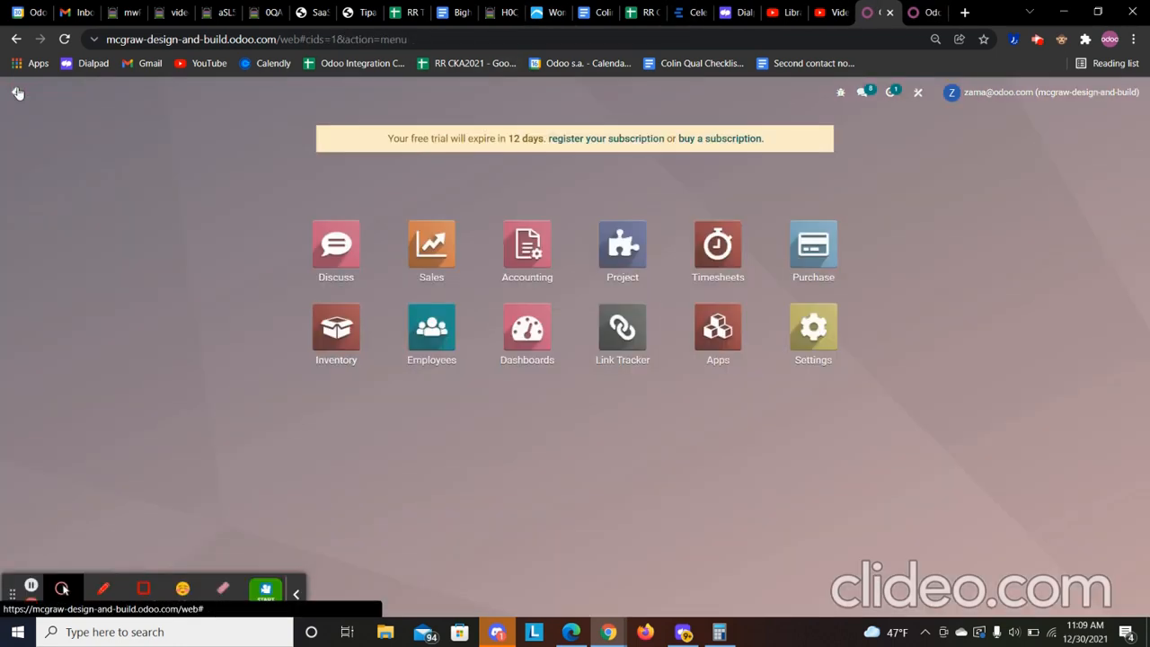
{"action": "left_click", "coordinate": [793, 242]}
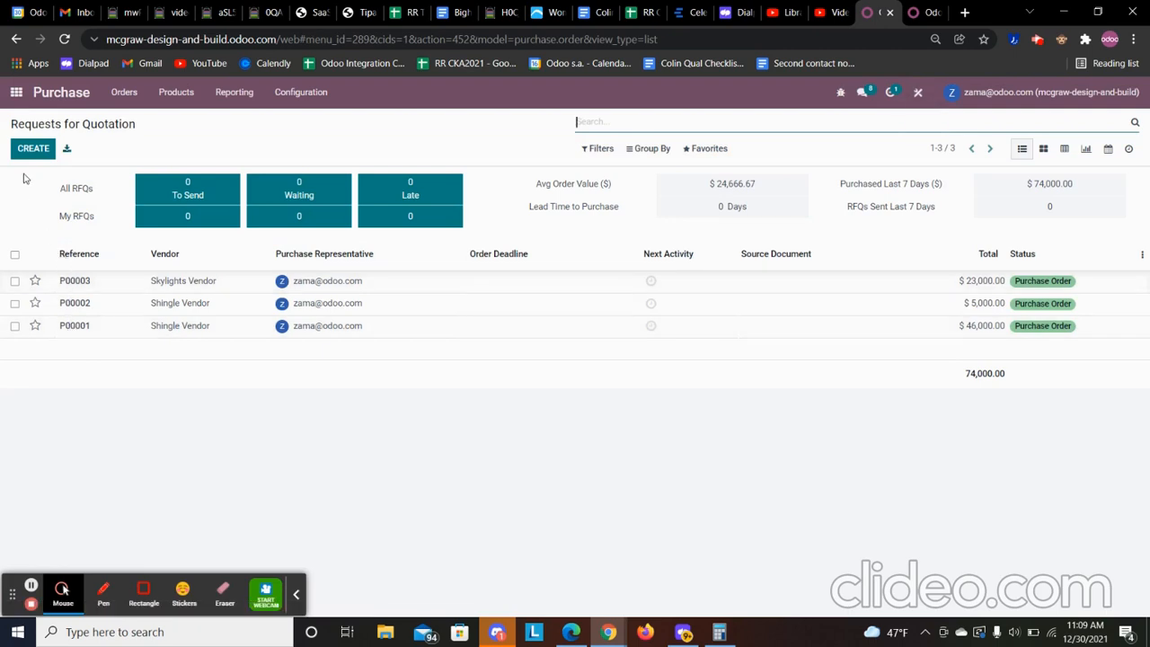
{"action": "left_click", "coordinate": [25, 154]}
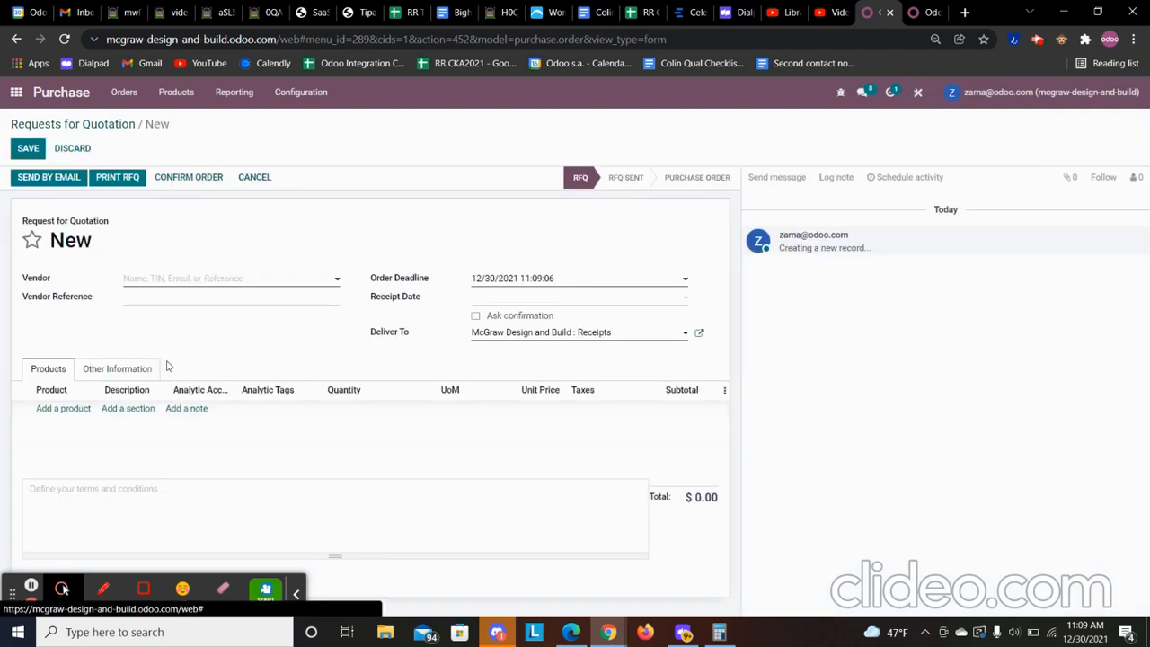
{"action": "left_click", "coordinate": [185, 285]}
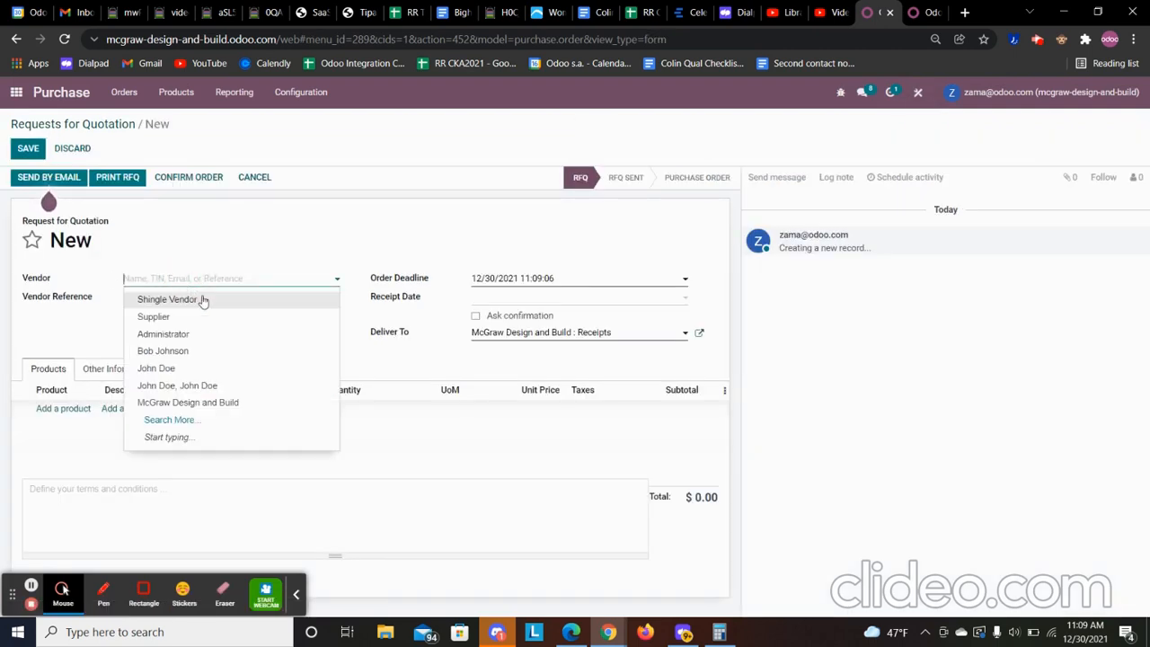
{"action": "left_click", "coordinate": [180, 316]}
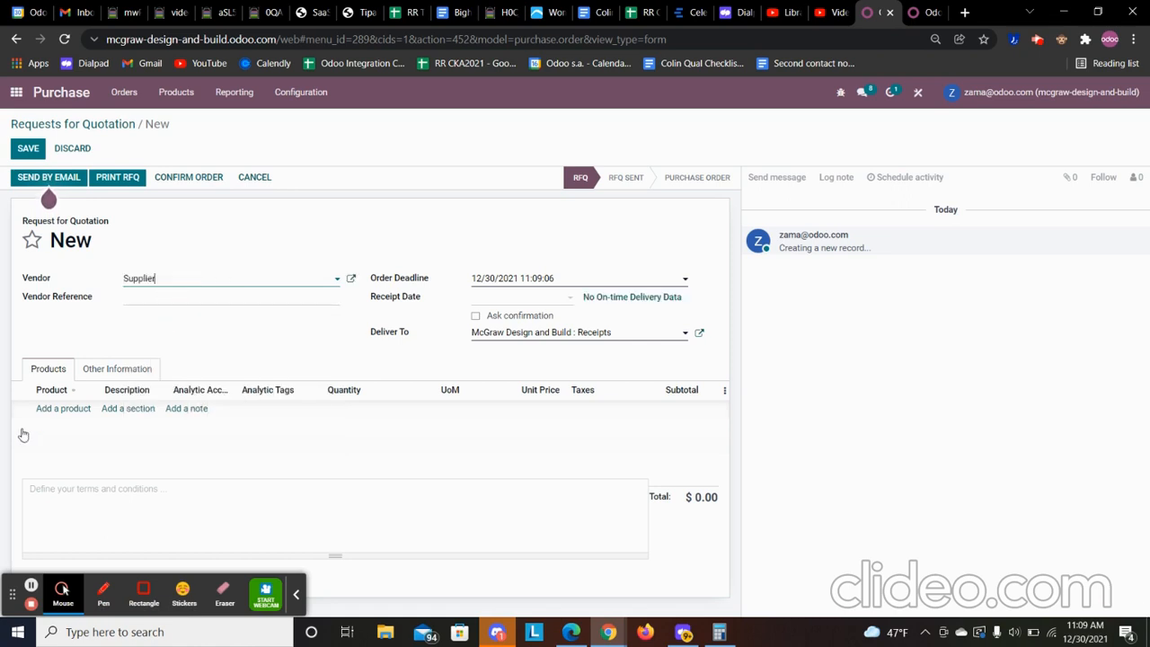
Step: Add a Nails line with the first-listed analytic account for the customer's home and the Fasteners analytic tag
{"action": "left_click", "coordinate": [44, 408]}
{"action": "left_click", "coordinate": [59, 412]}
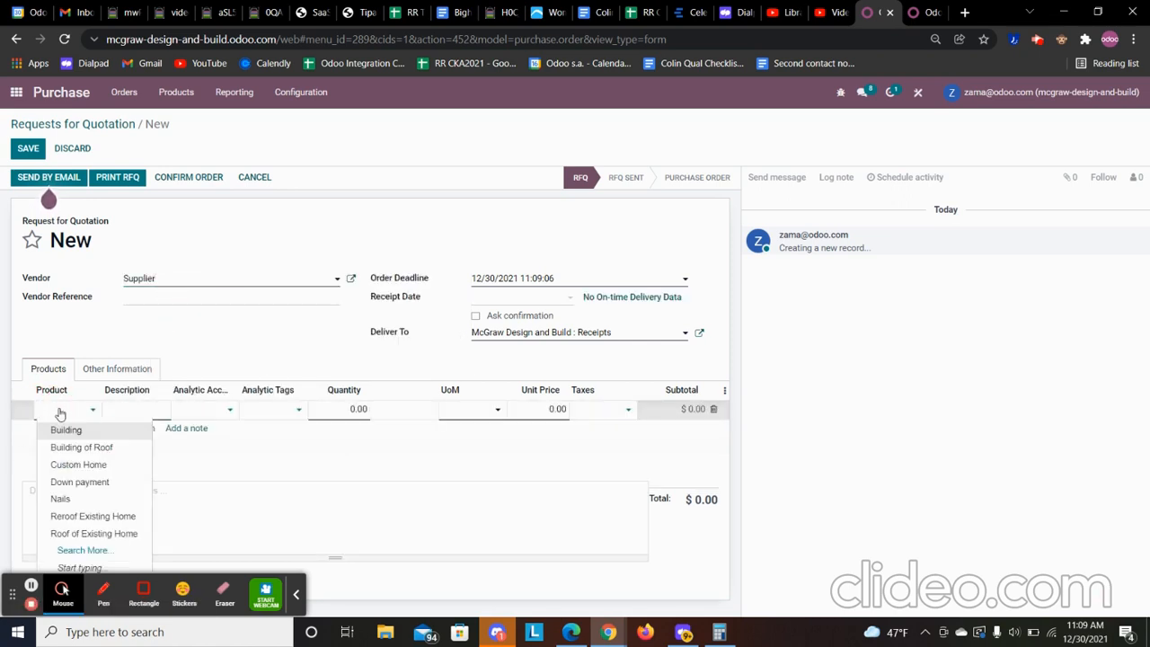
{"action": "left_click", "coordinate": [97, 497]}
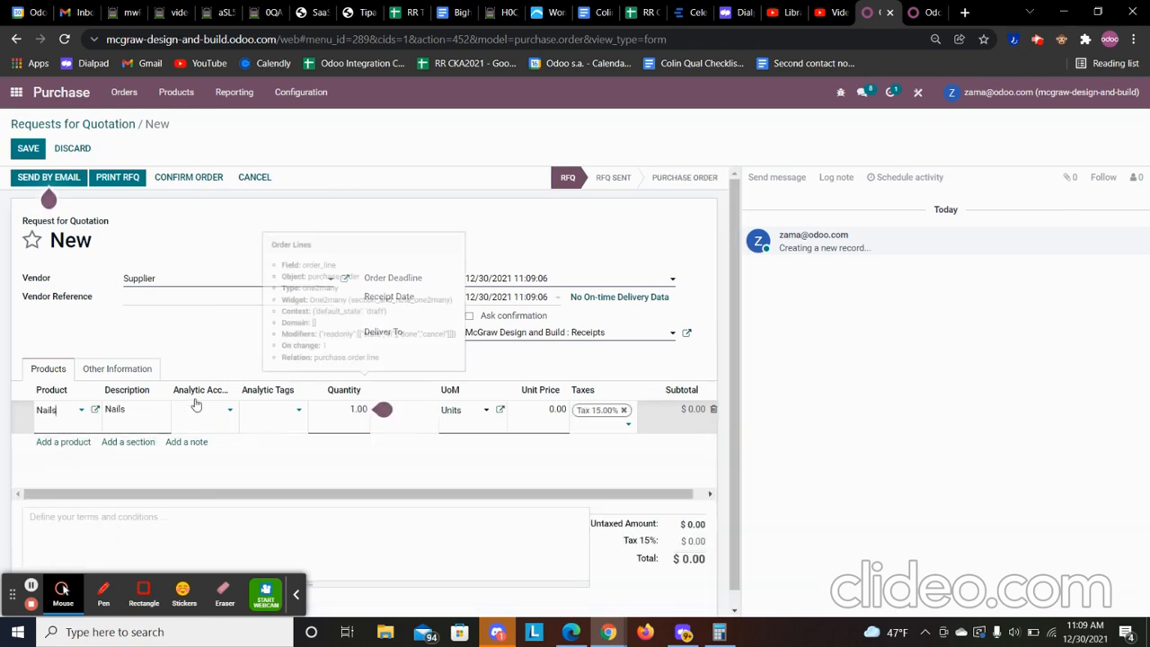
{"action": "left_click", "coordinate": [228, 411]}
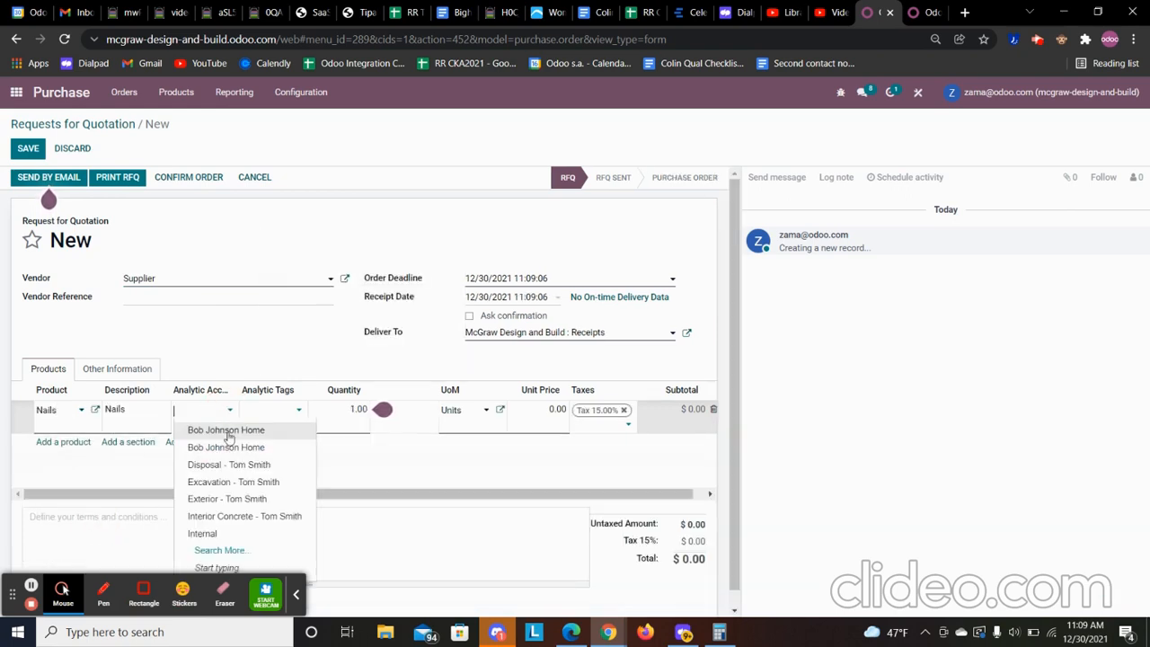
{"action": "left_click", "coordinate": [225, 429]}
{"action": "left_click", "coordinate": [290, 415]}
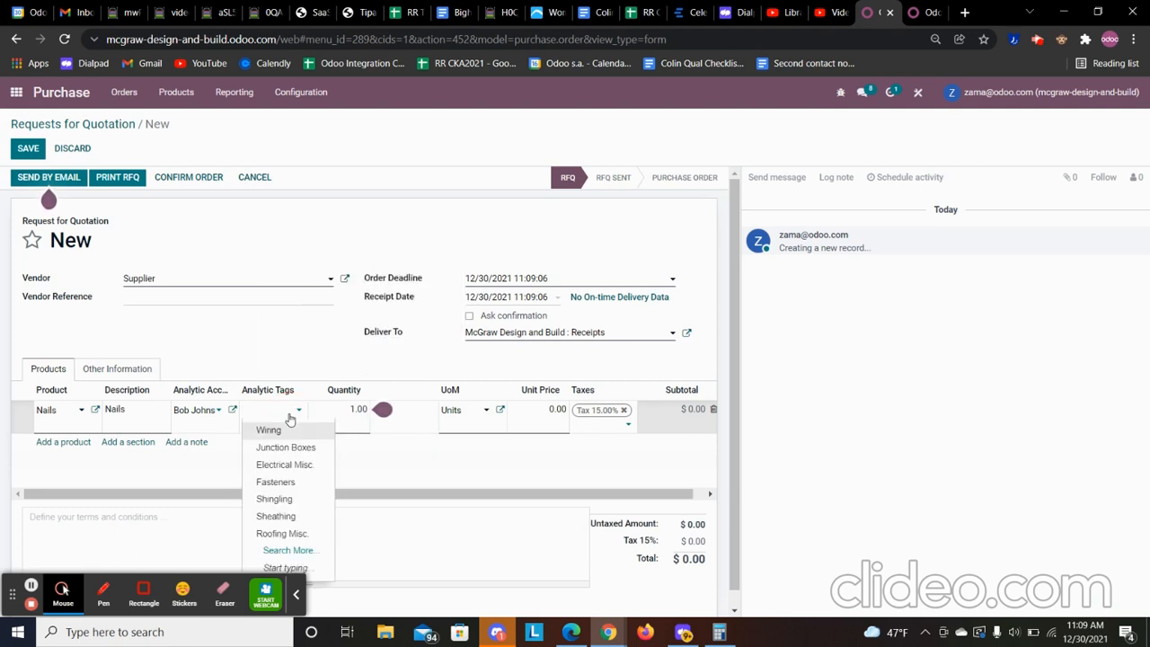
{"action": "left_click", "coordinate": [297, 482]}
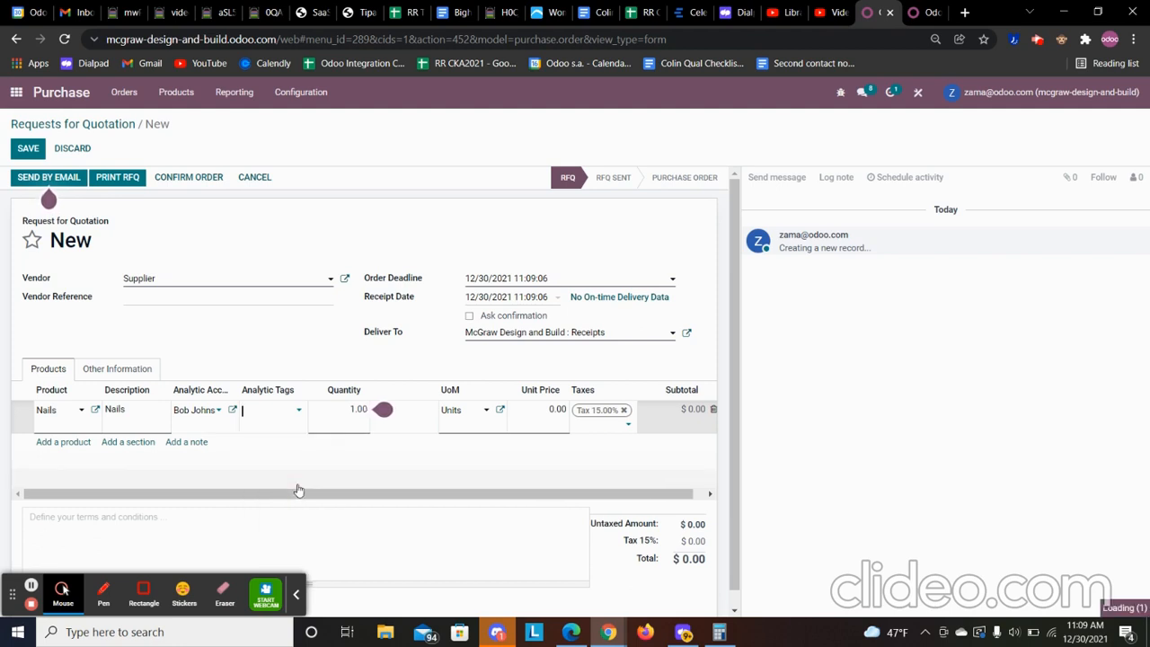
Step: Add a line for a newly created Wiring product with the customer's home analytic account and the Wiring analytic tag
{"action": "left_click", "coordinate": [64, 442]}
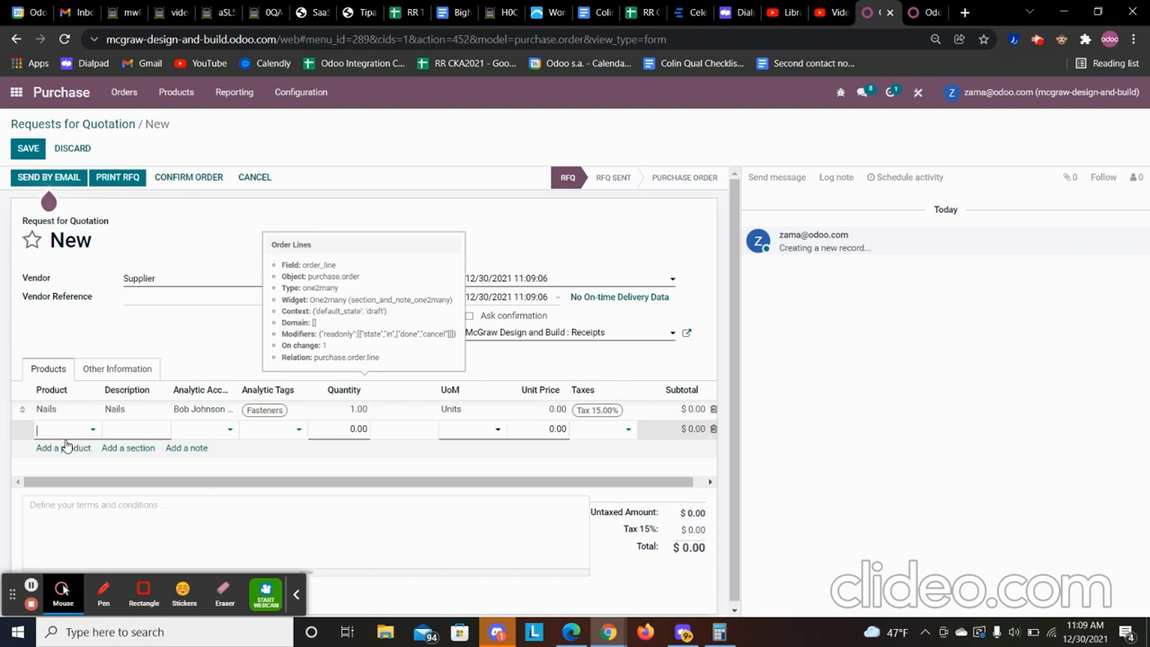
{"action": "type", "text": "Wiring"}
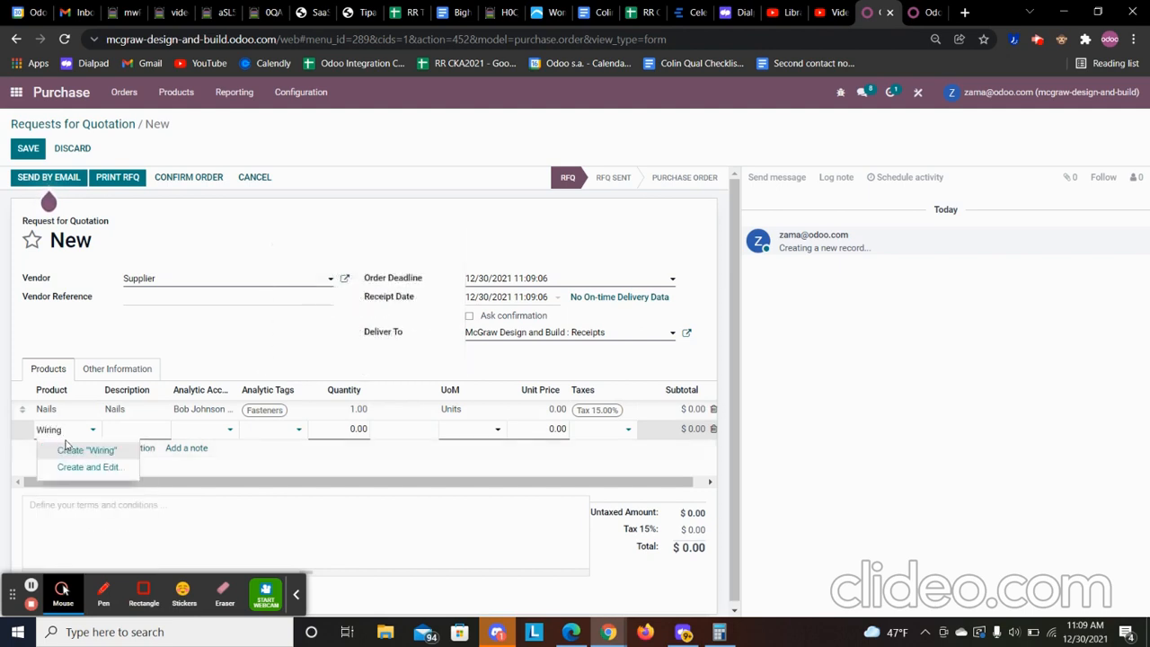
{"action": "left_click", "coordinate": [70, 448]}
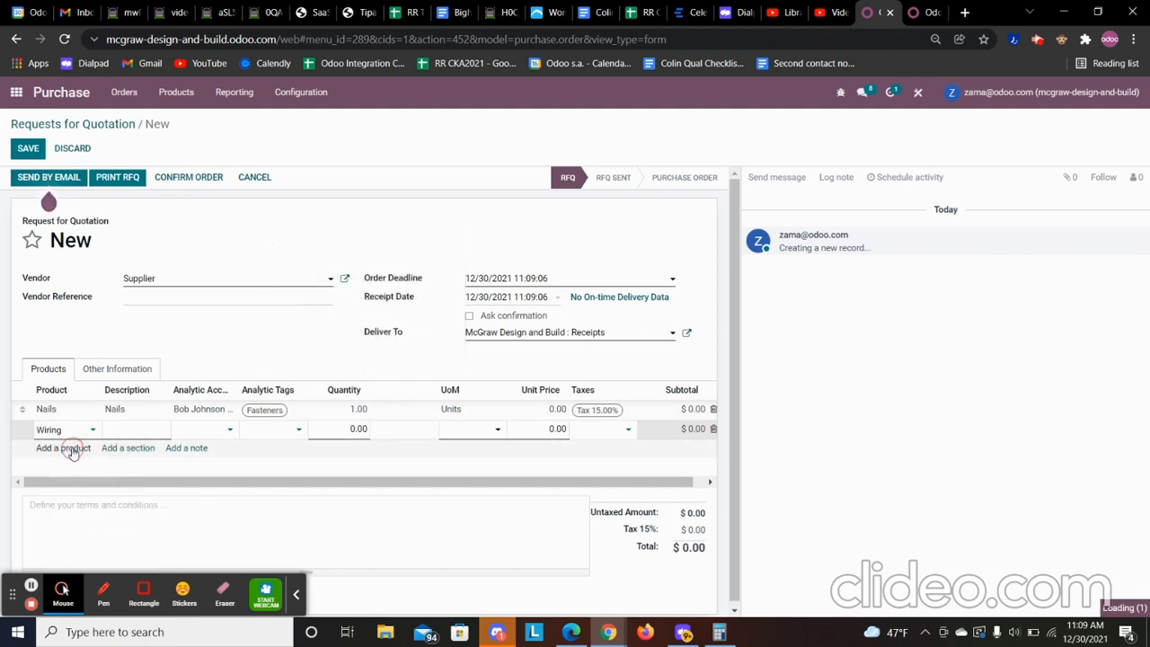
{"action": "left_click", "coordinate": [228, 430]}
{"action": "left_click", "coordinate": [230, 451]}
{"action": "left_click", "coordinate": [300, 435]}
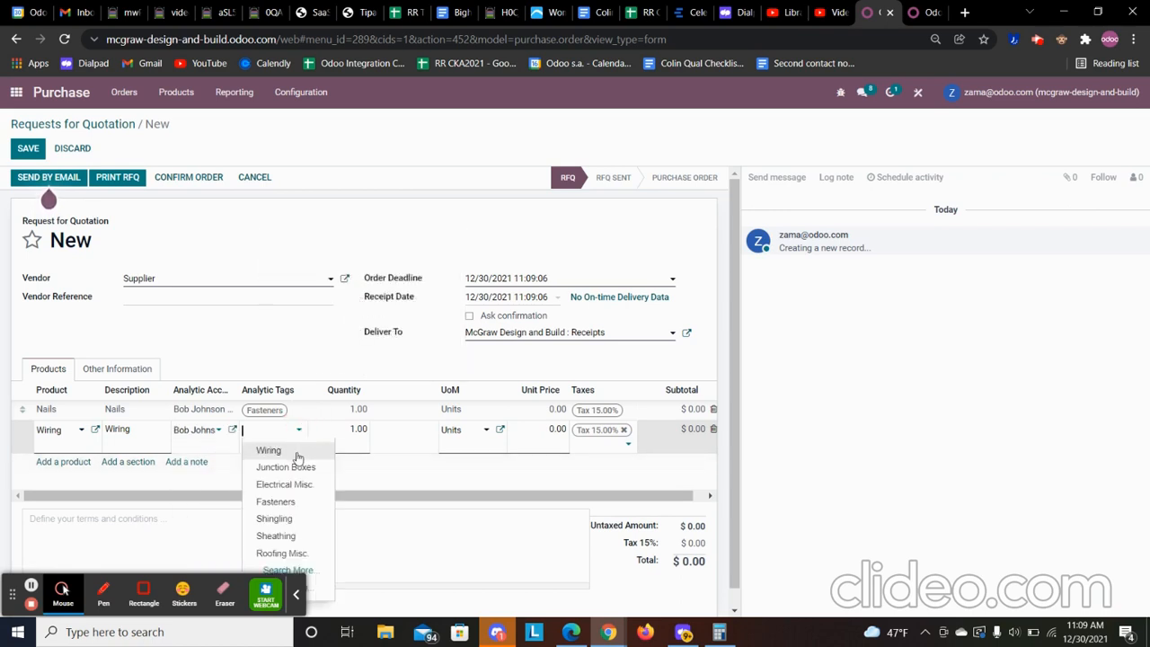
{"action": "left_click", "coordinate": [297, 457]}
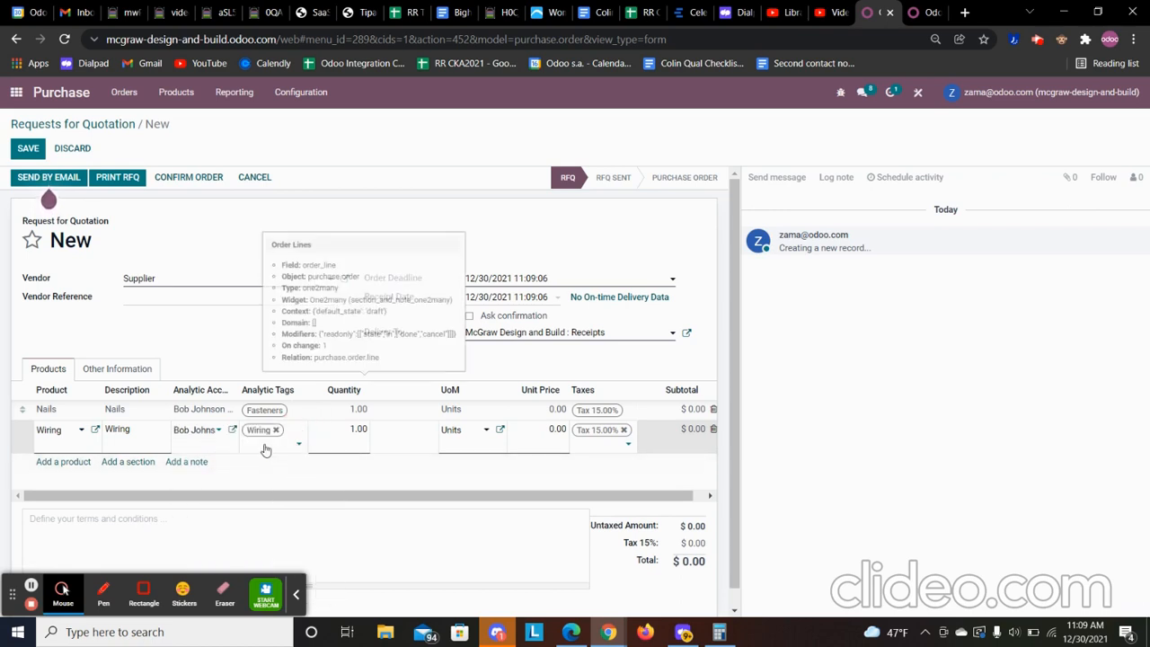
Step: Add an order line for a newly created product named Lumber, keeping its default settings
{"action": "left_click", "coordinate": [299, 443]}
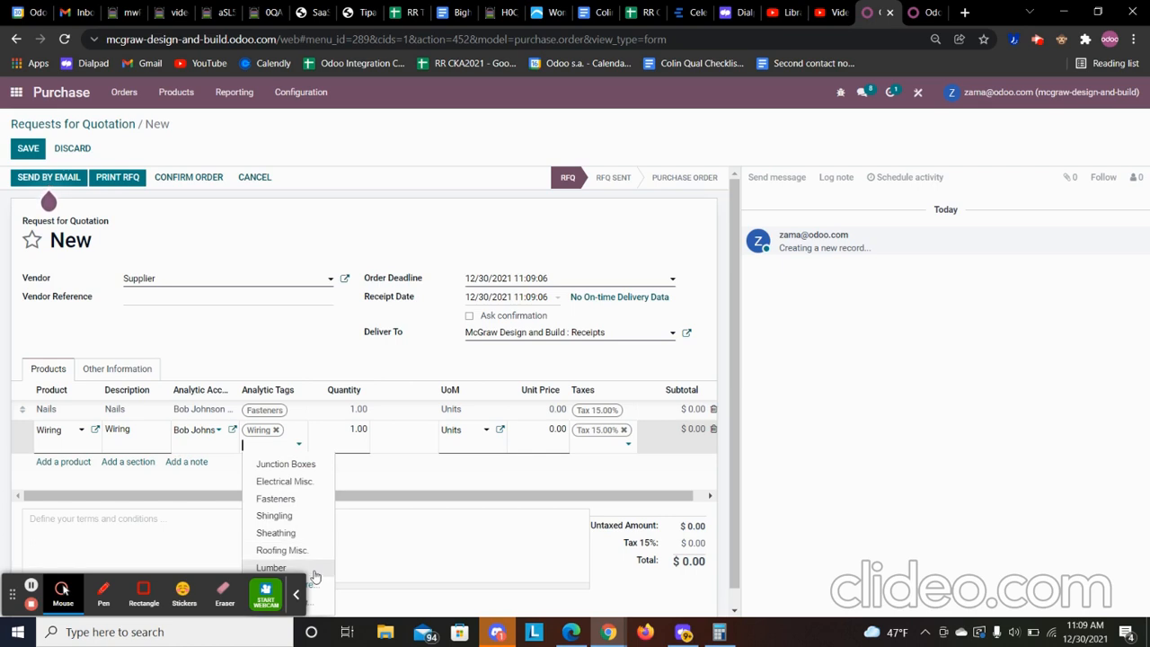
{"action": "left_click", "coordinate": [65, 462]}
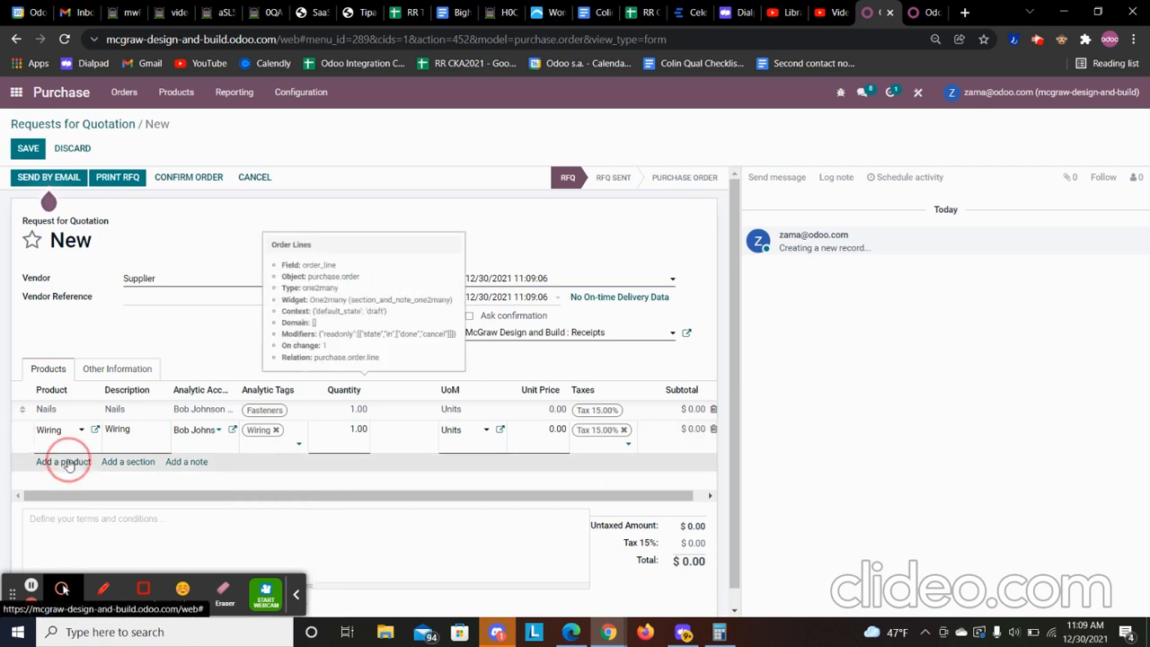
{"action": "type", "text": "Lu"}
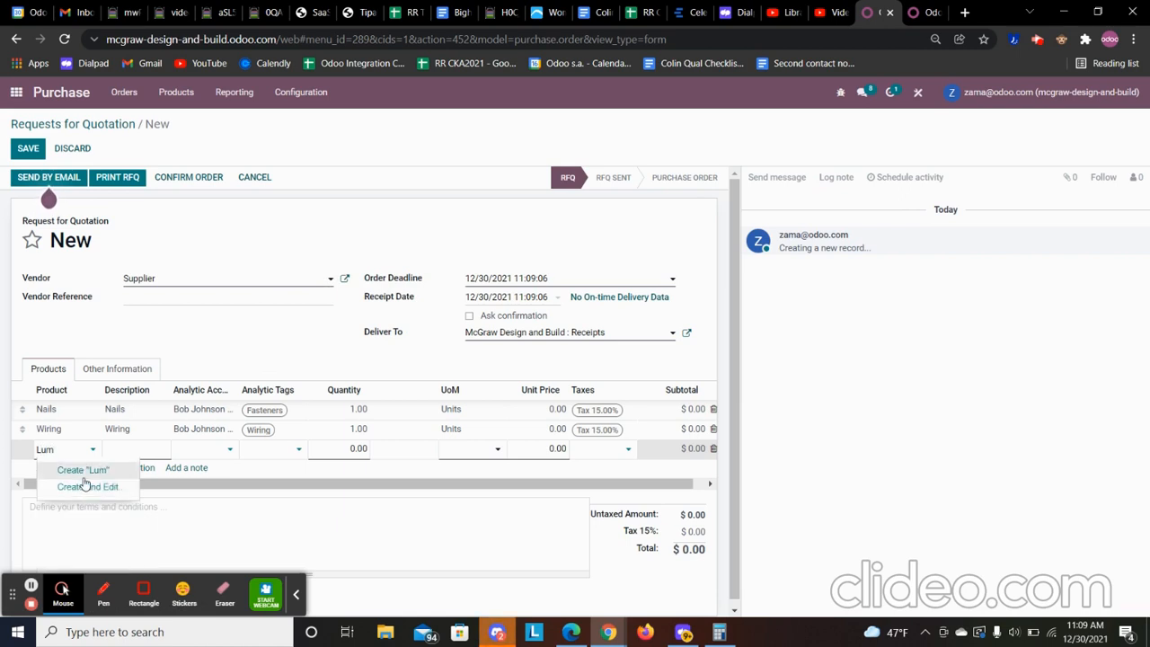
{"action": "key", "text": "BackSpace"}
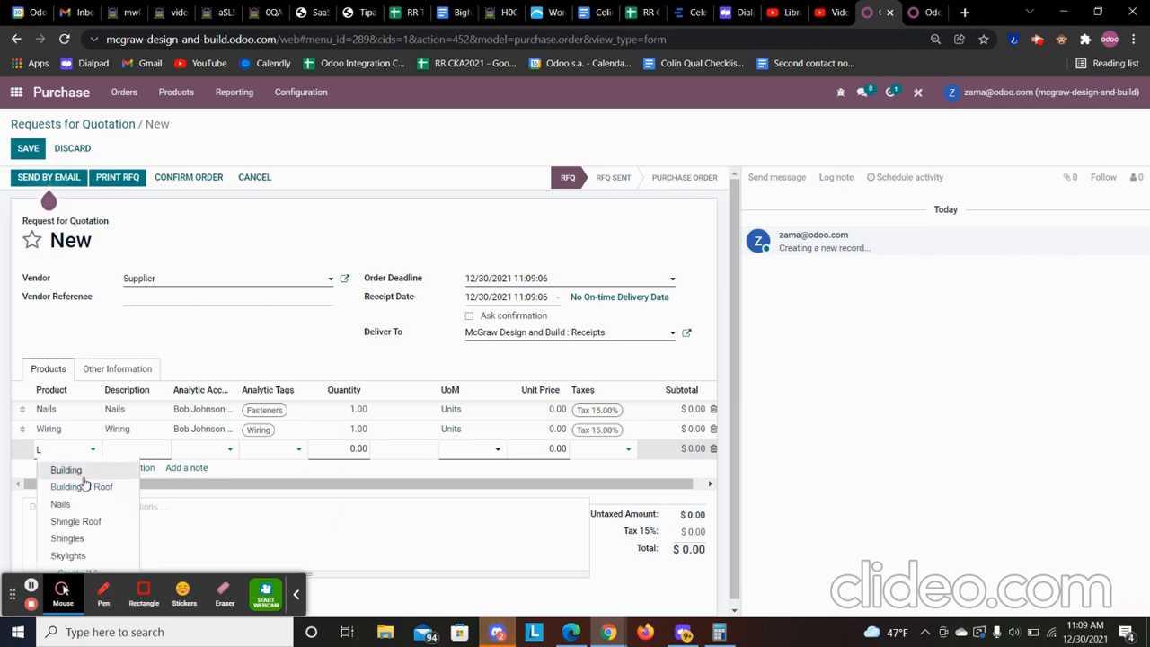
{"action": "type", "text": "umber"}
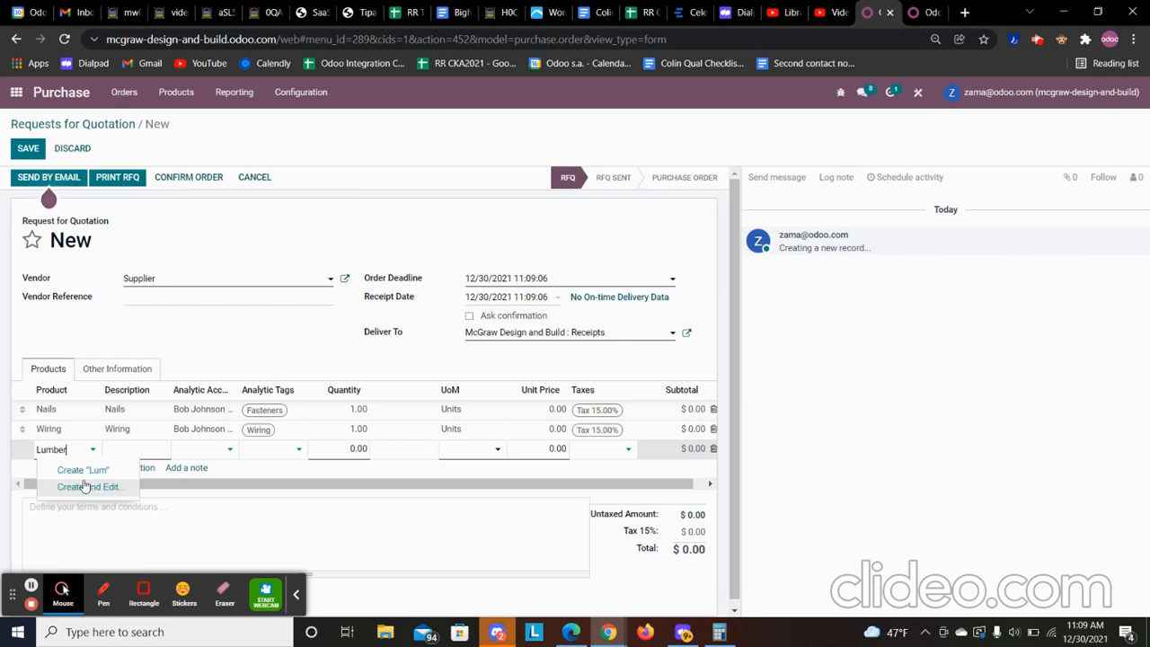
{"action": "left_click", "coordinate": [85, 486]}
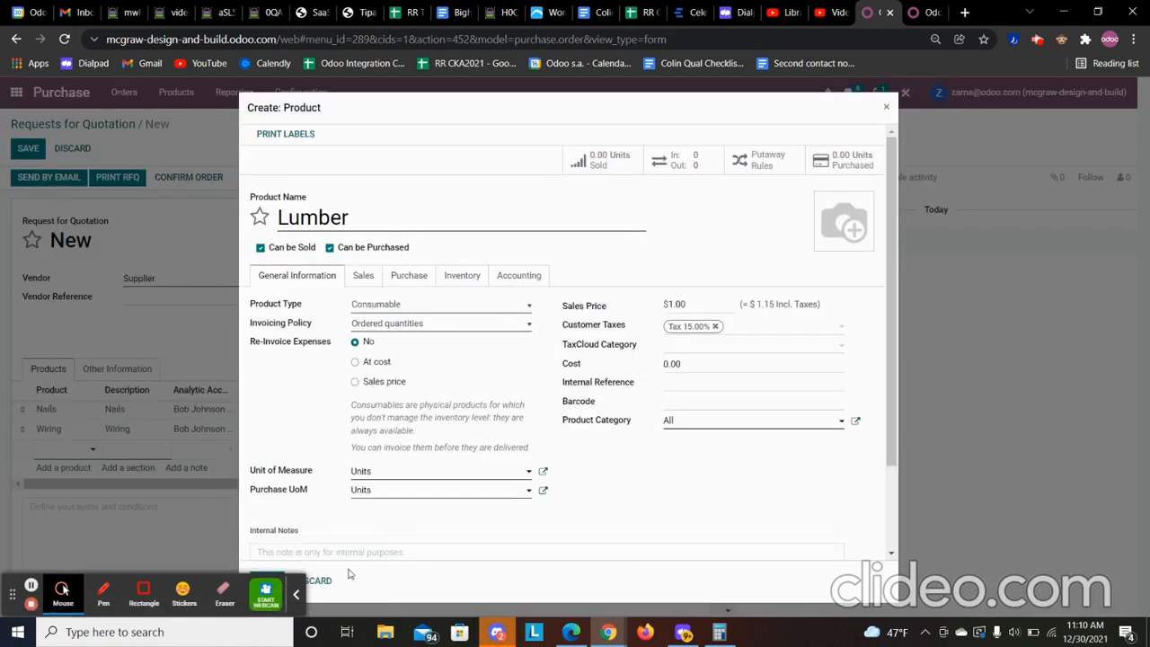
{"action": "left_click", "coordinate": [298, 598]}
{"action": "left_click", "coordinate": [271, 583]}
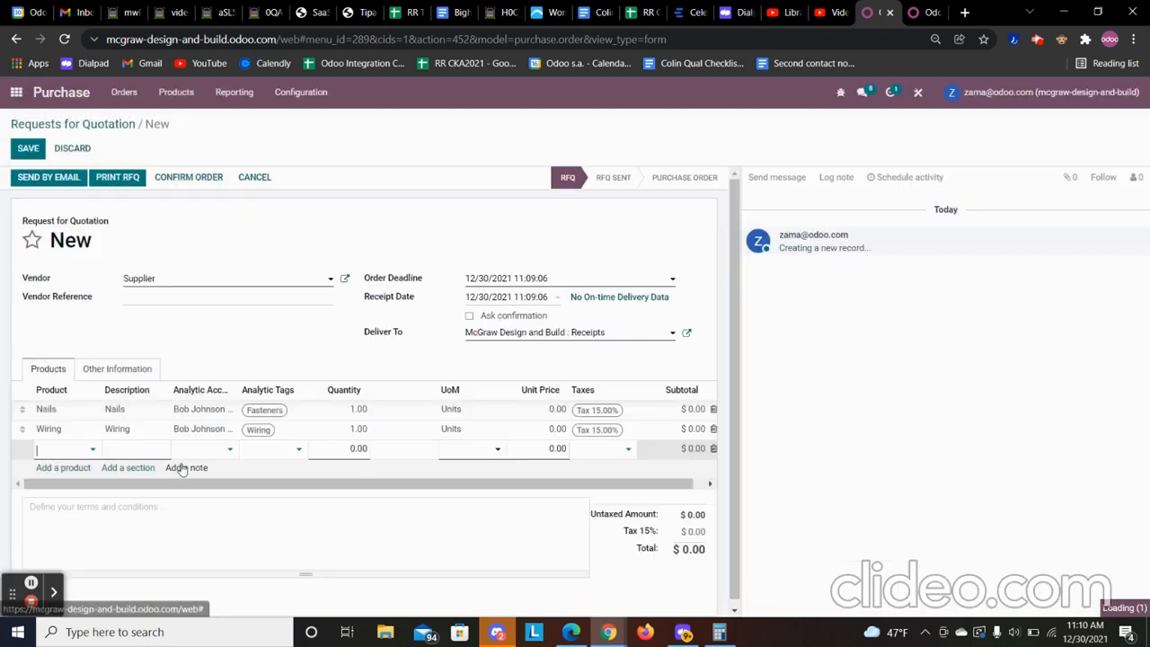
Step: Assign the first-listed analytic account for the customer's home and the Lumber analytic tag to the Lumber line
{"action": "left_click", "coordinate": [206, 449]}
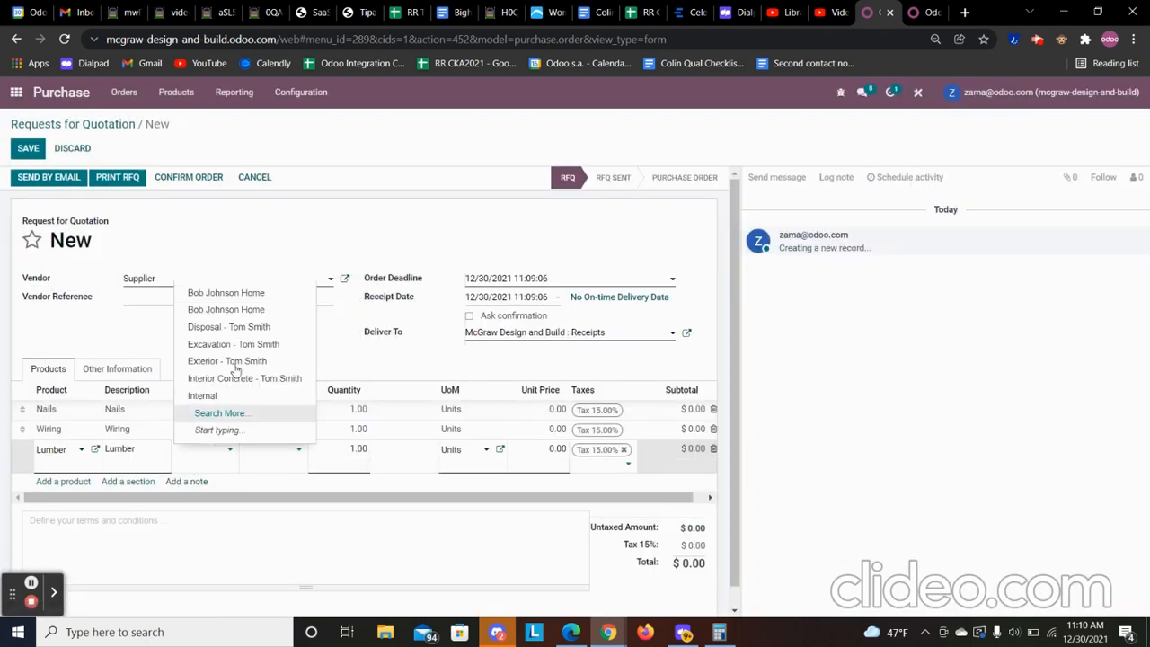
{"action": "left_click", "coordinate": [212, 294]}
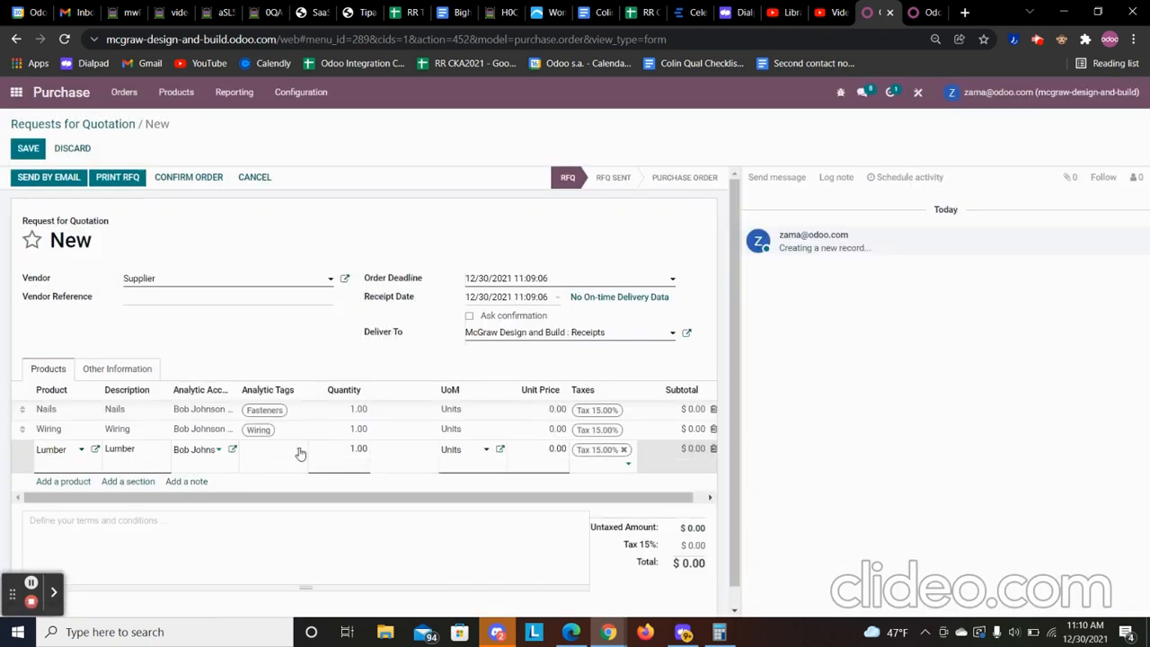
{"action": "left_click", "coordinate": [300, 453]}
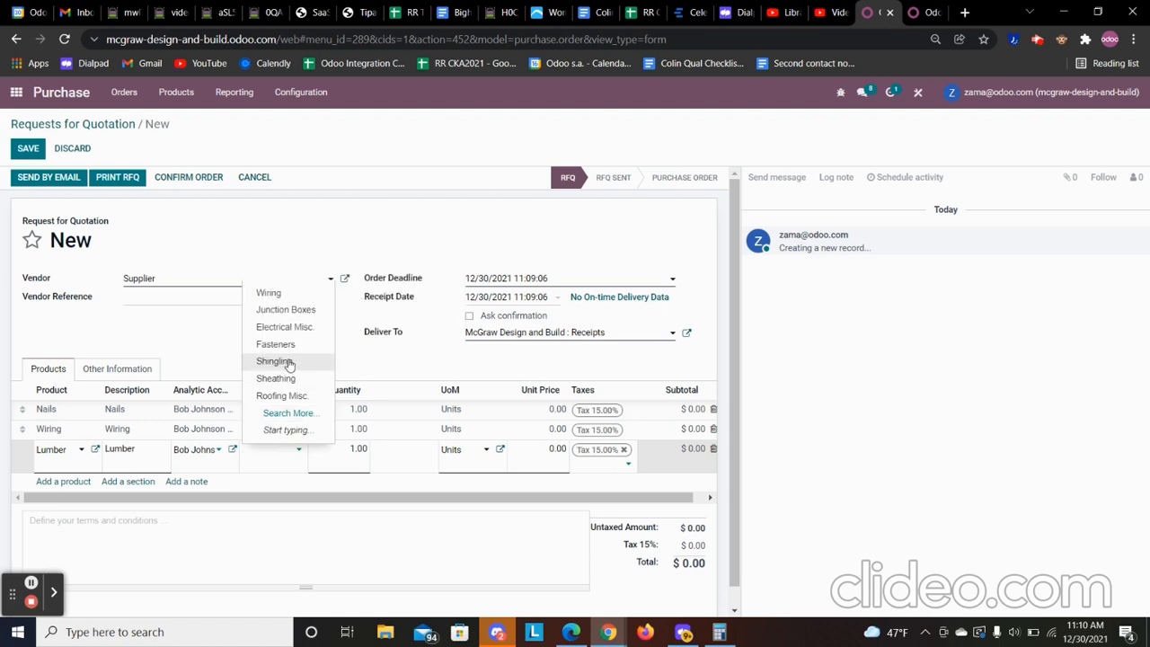
{"action": "type", "text": "lu"}
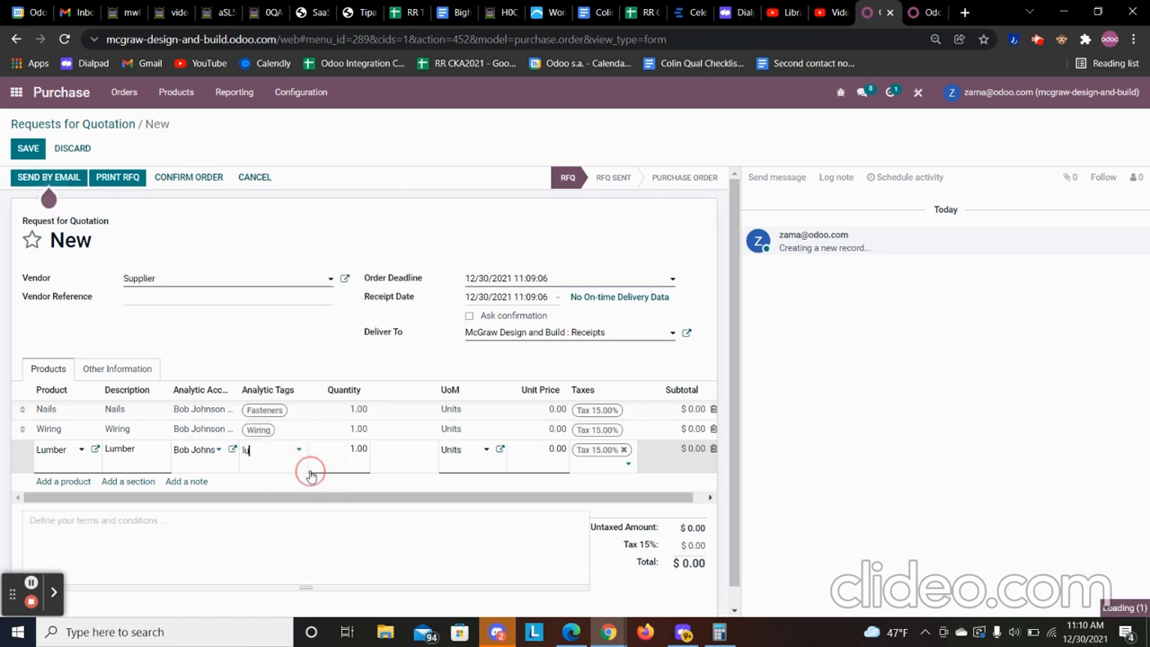
Step: Set the unit prices to 2,000 for Nails, 5,000 for Wiring and 20,000 for Lumber, and save the request for quotation
{"action": "left_click", "coordinate": [550, 410]}
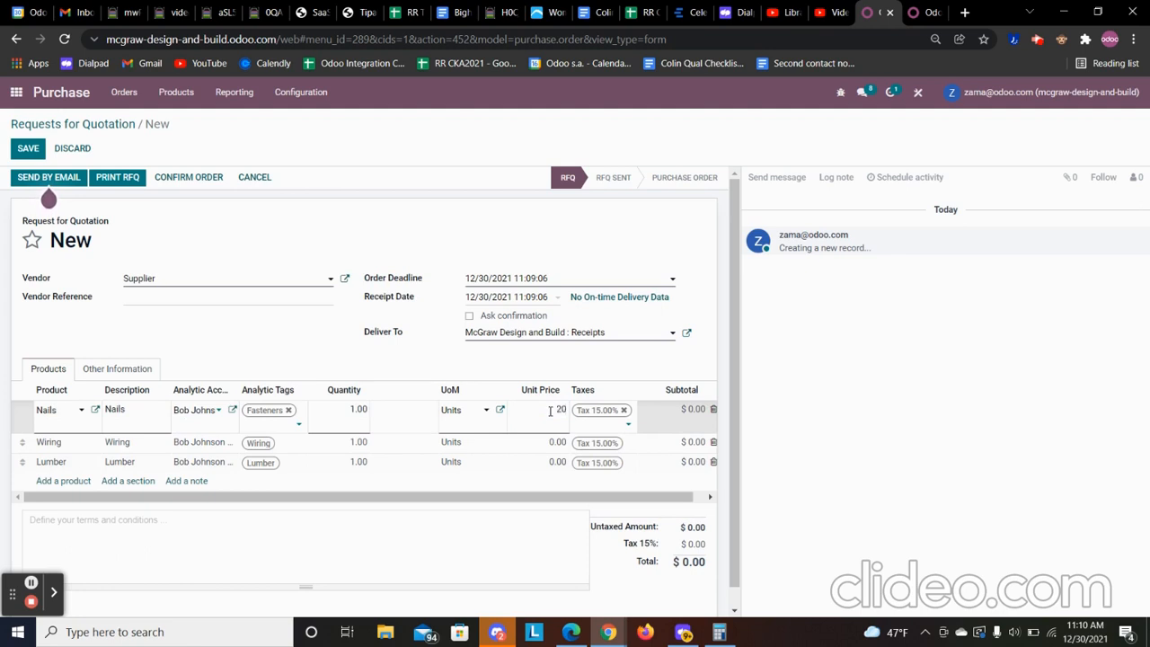
{"action": "left_click", "coordinate": [549, 443]}
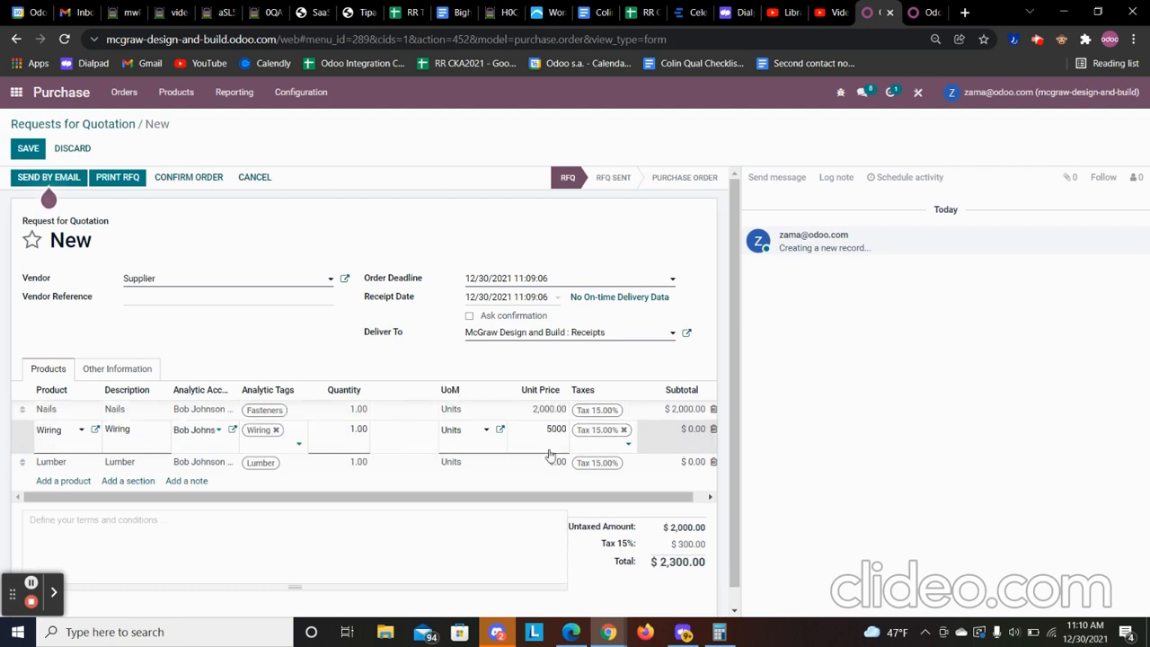
{"action": "left_click", "coordinate": [550, 458]}
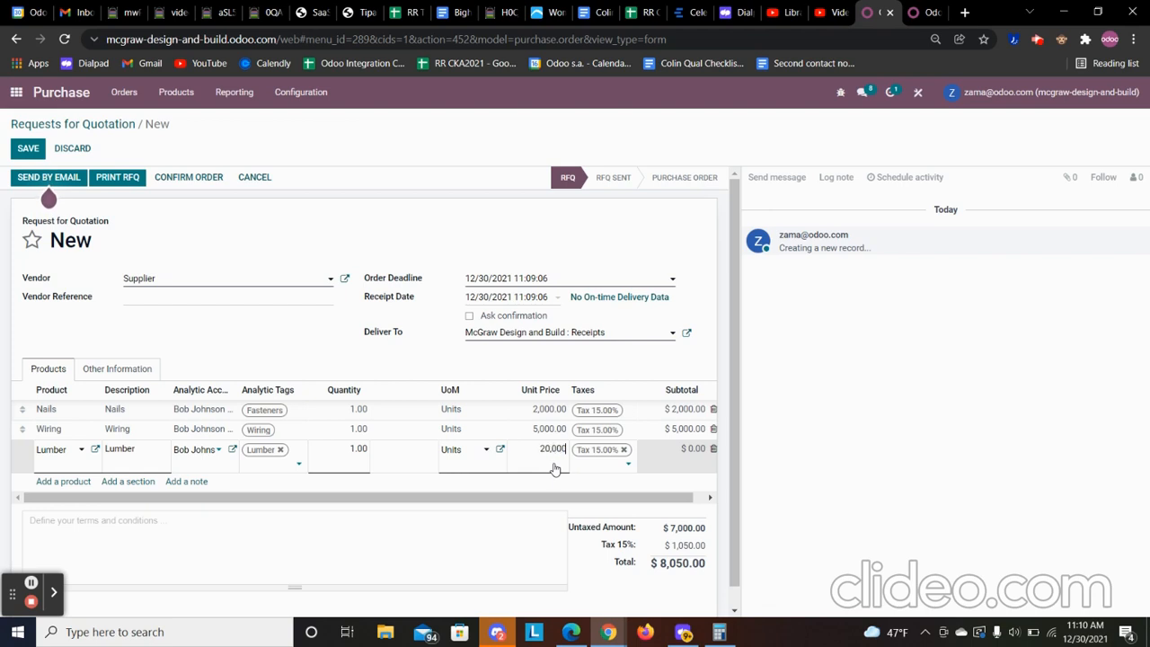
{"action": "left_click", "coordinate": [28, 148]}
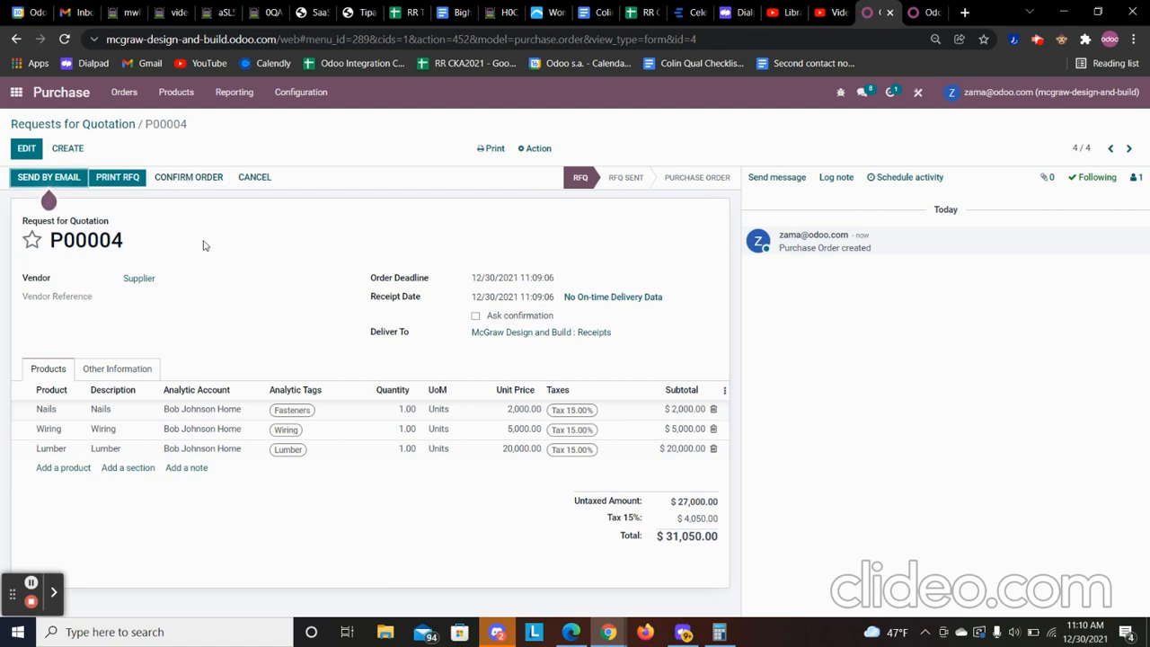
Step: Confirm the request as a purchase order and try to create its vendor bill
{"action": "left_click", "coordinate": [185, 180]}
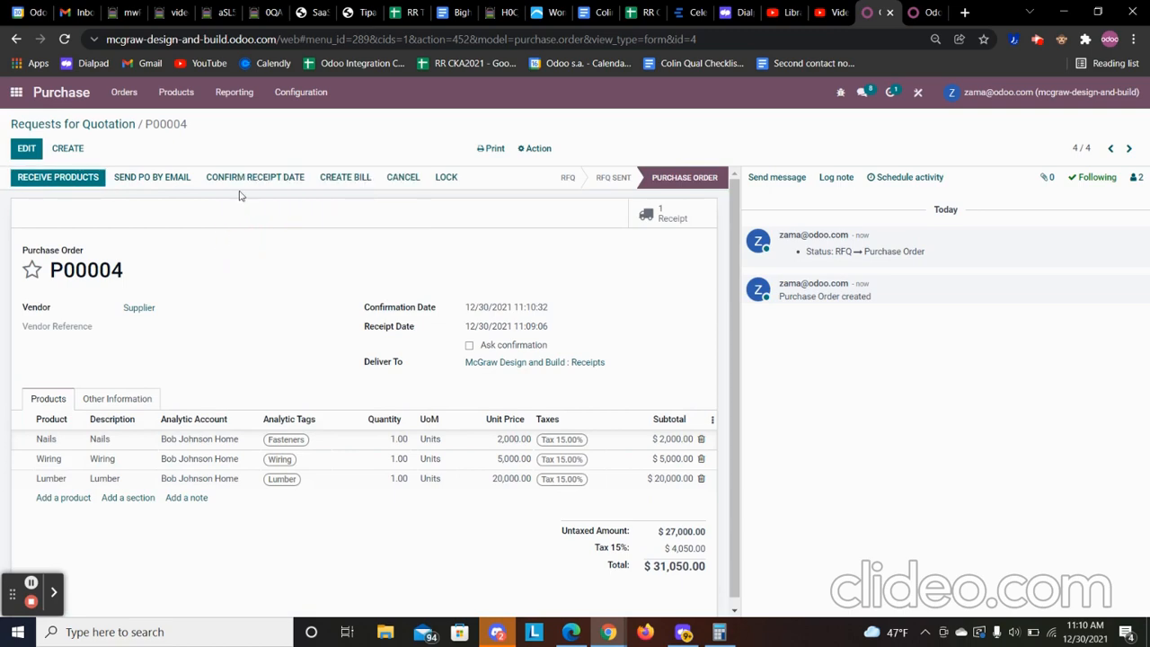
{"action": "left_click", "coordinate": [349, 177]}
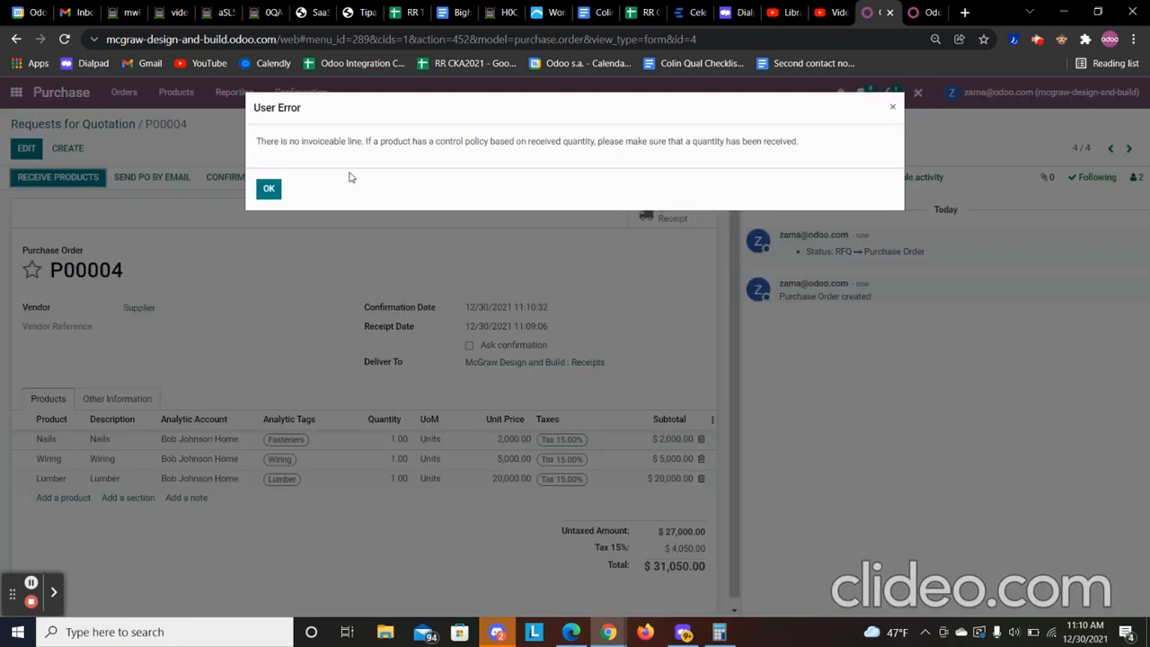
{"action": "left_click", "coordinate": [268, 191]}
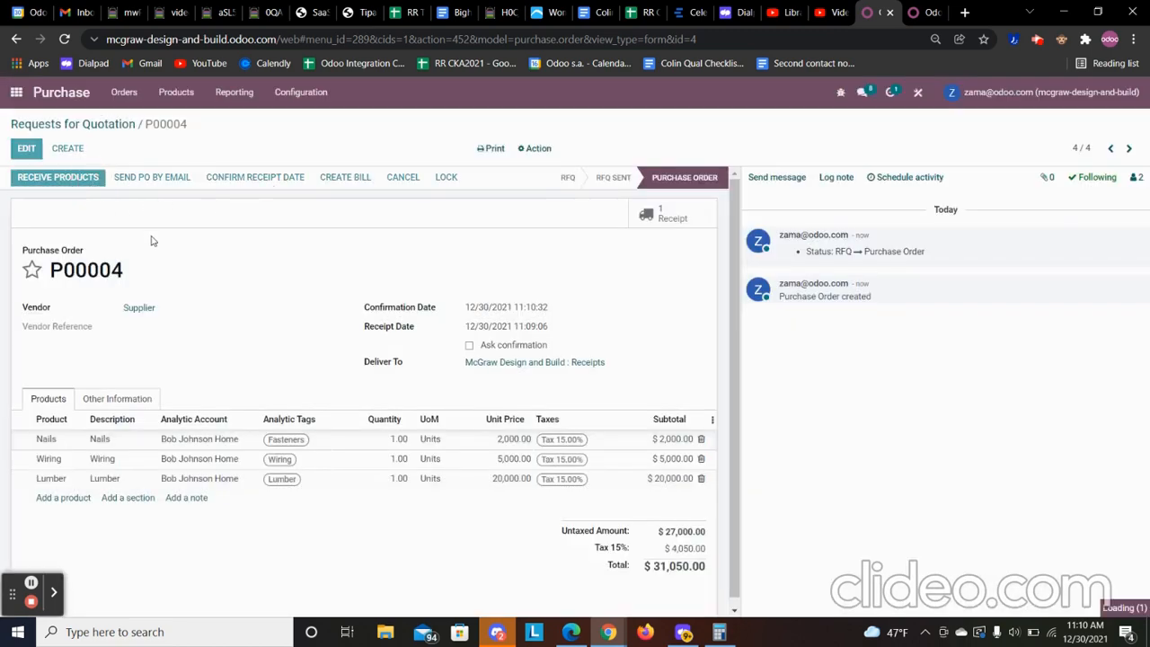
Step: Receive the ordered products by validating the receipt and applying the immediate transfer for all quantities
{"action": "left_click", "coordinate": [58, 177]}
{"action": "left_click", "coordinate": [36, 177]}
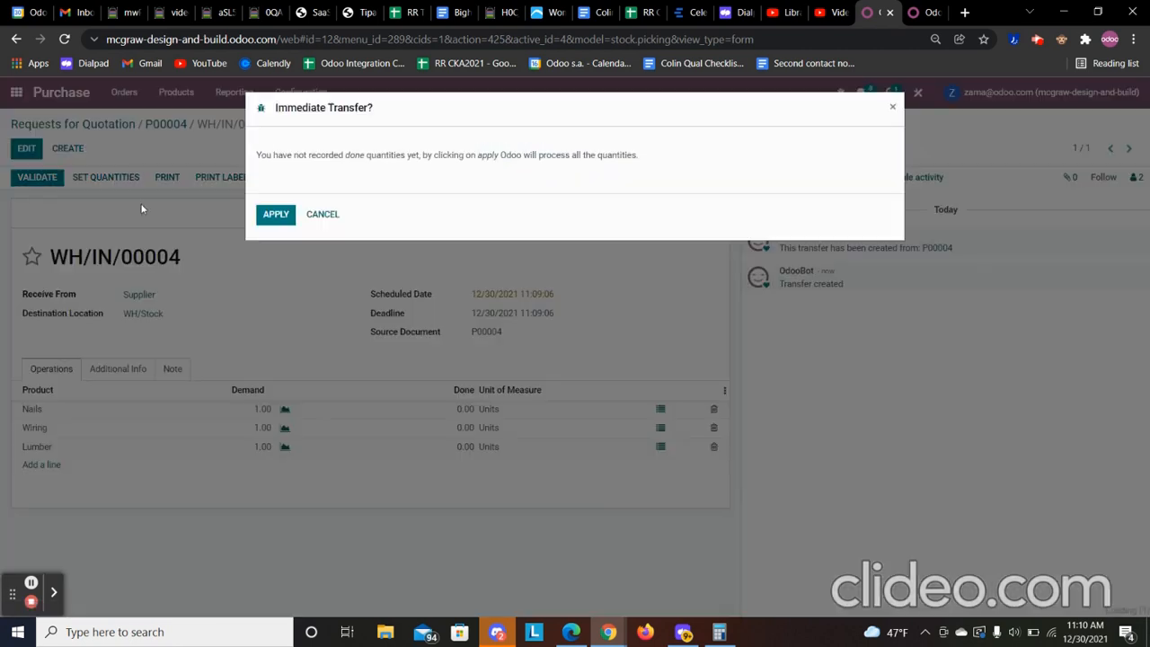
{"action": "left_click", "coordinate": [282, 217]}
{"action": "left_click", "coordinate": [280, 214]}
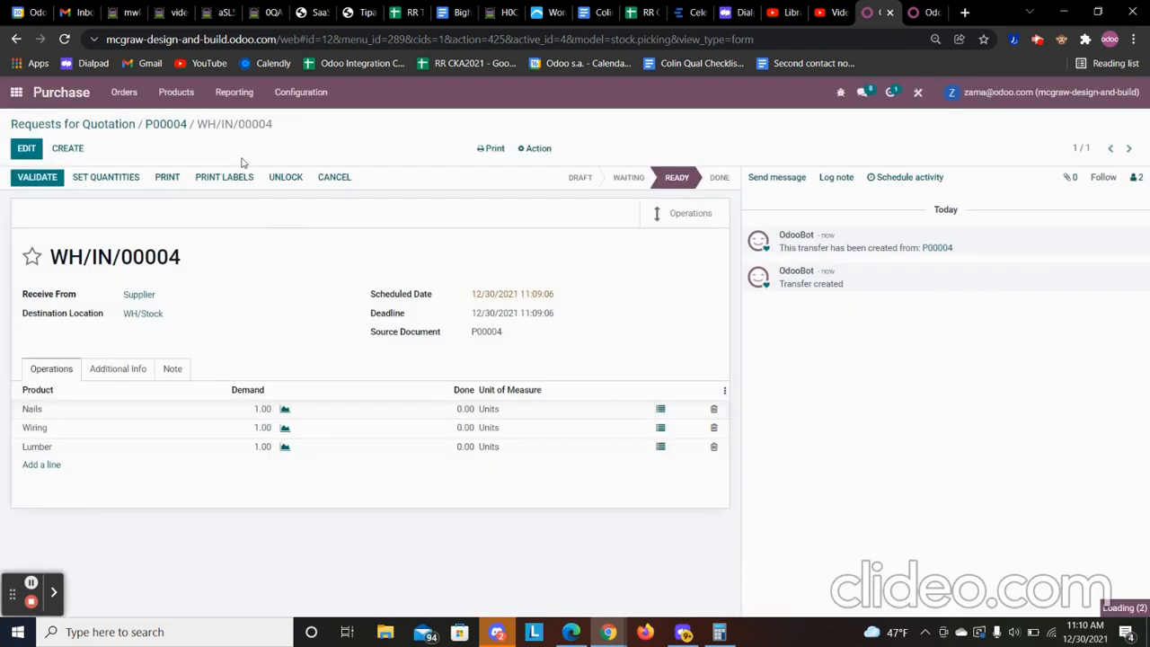
Step: Create the vendor bill from the purchase order and try to confirm it
{"action": "left_click", "coordinate": [166, 126]}
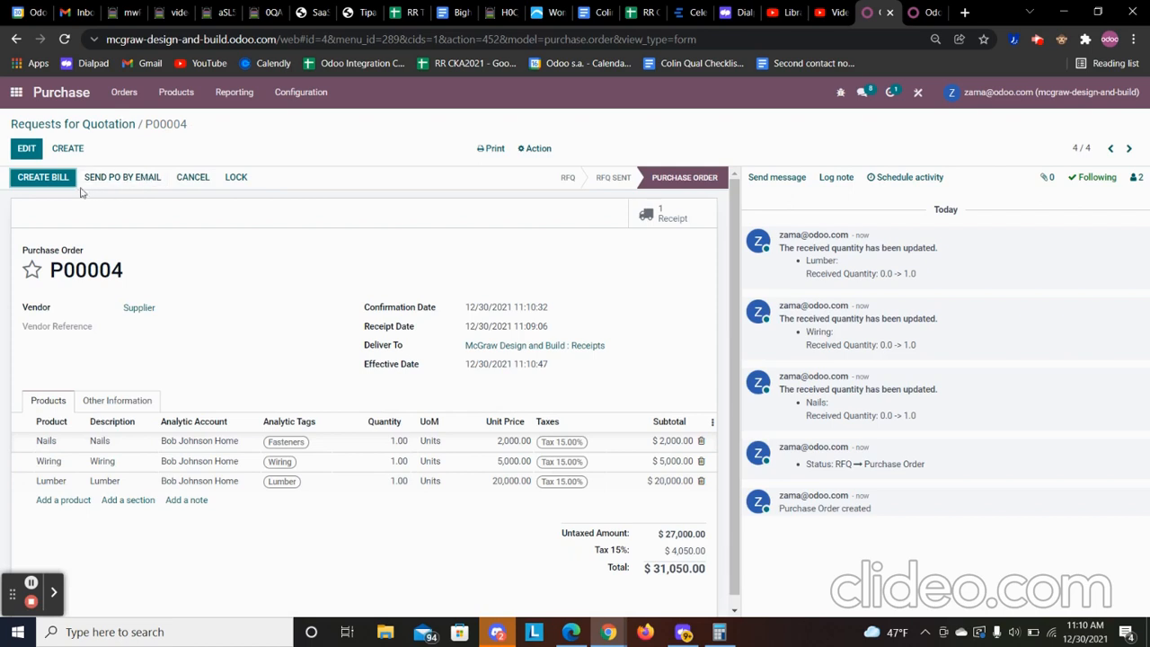
{"action": "left_click", "coordinate": [40, 177]}
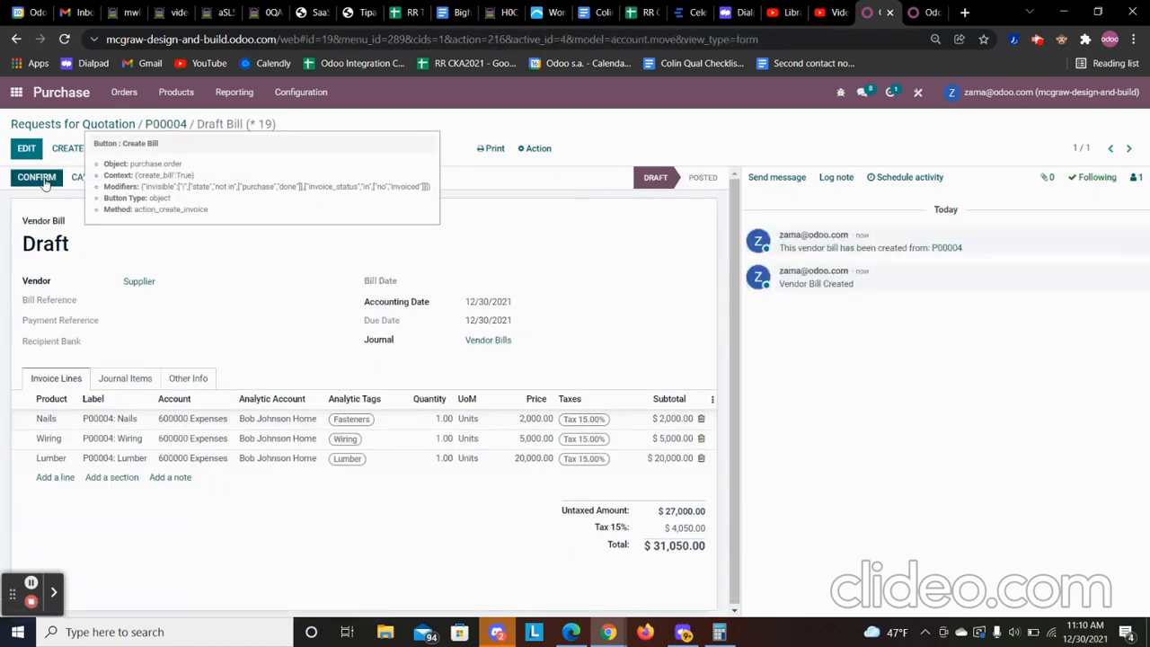
{"action": "left_click", "coordinate": [37, 179]}
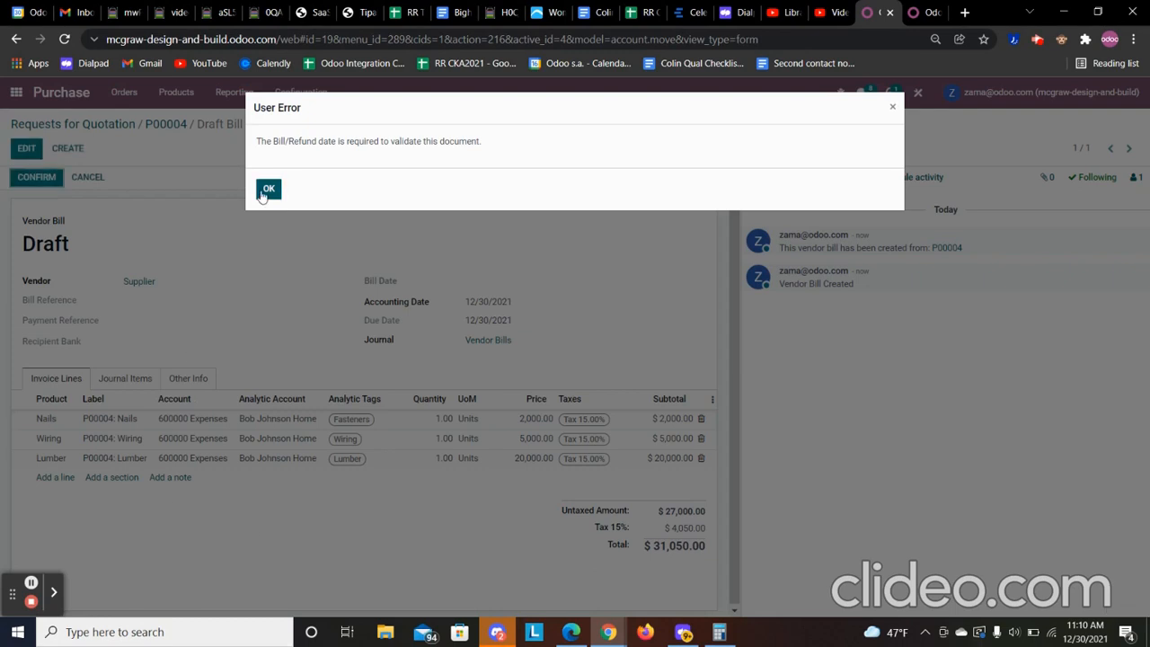
Step: Set the vendor bill's bill date to 12/31/2021 and confirm the bill
{"action": "left_click", "coordinate": [267, 190]}
{"action": "left_click", "coordinate": [348, 244]}
{"action": "left_click", "coordinate": [489, 280]}
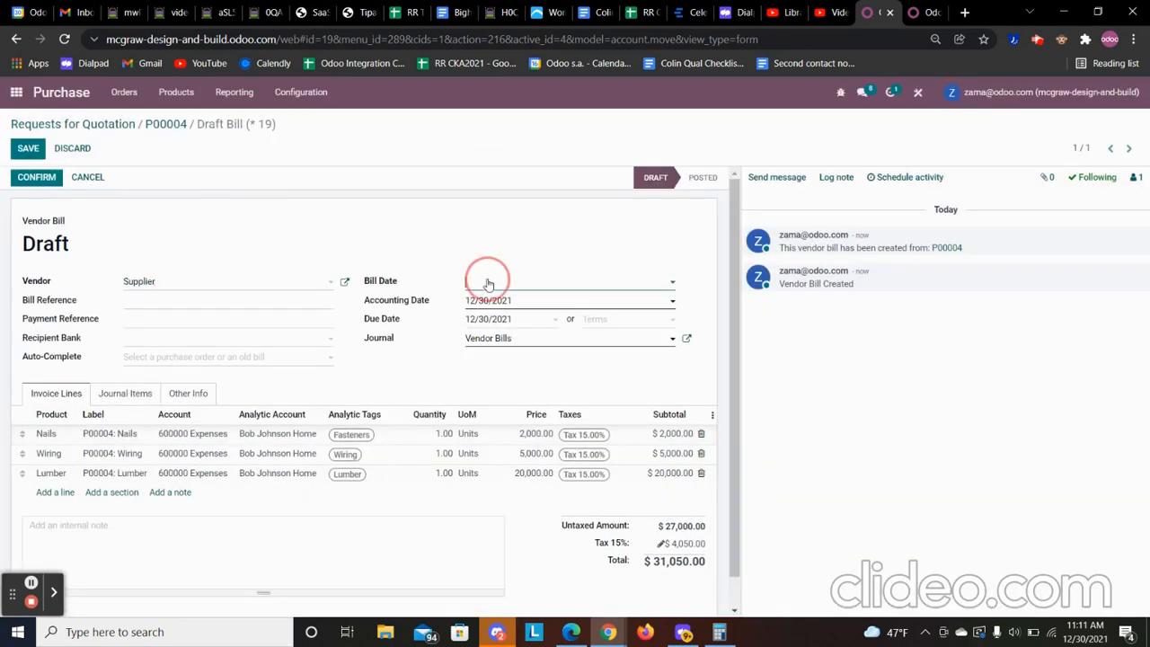
{"action": "left_click", "coordinate": [606, 451]}
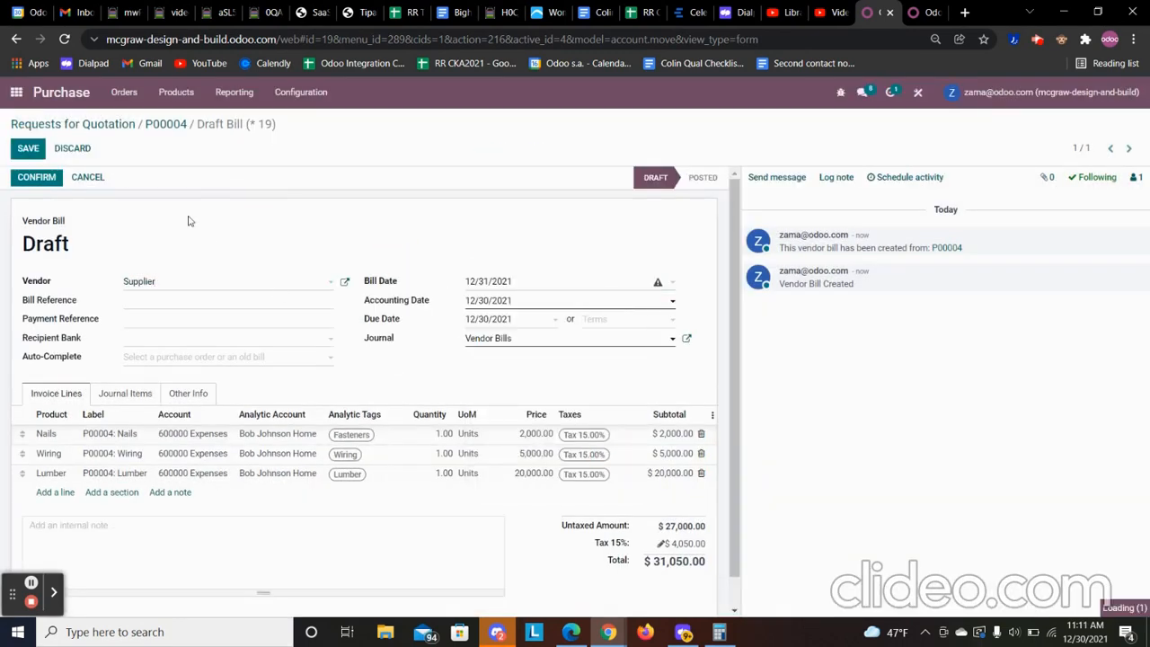
{"action": "left_click", "coordinate": [49, 181]}
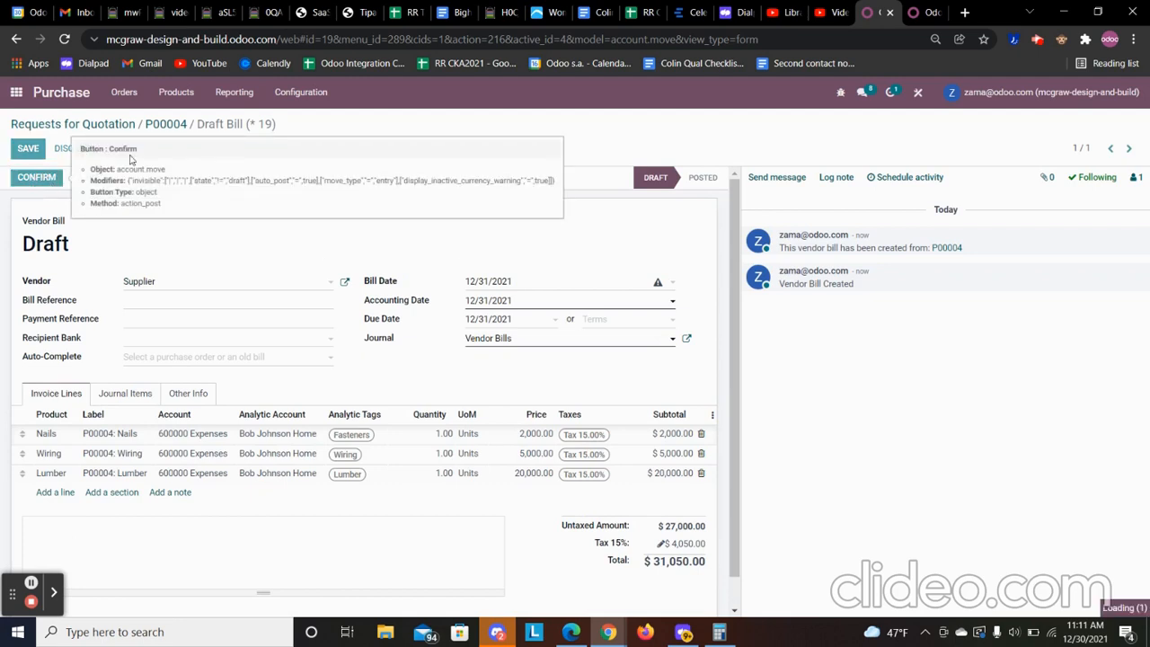
Step: On the dashboard, examine the order's gross margin entries under Wiring, Lumber and Fasteners and the tasks in the Exterior project group
{"action": "left_click", "coordinate": [16, 93]}
{"action": "left_click", "coordinate": [534, 343]}
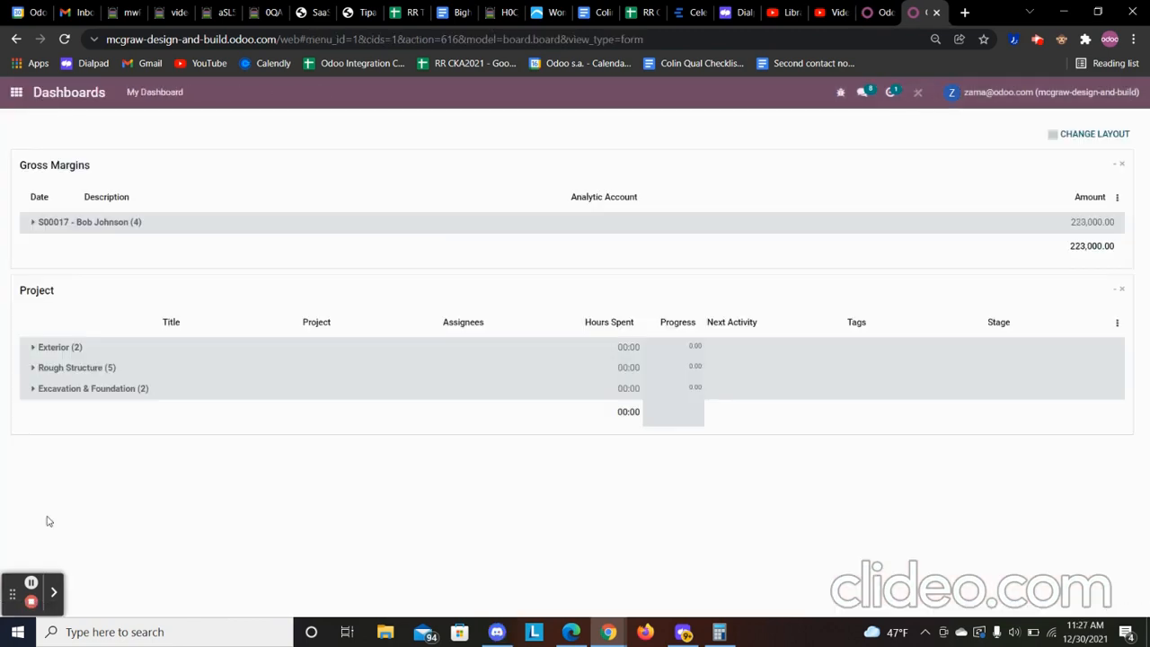
{"action": "left_click", "coordinate": [96, 224]}
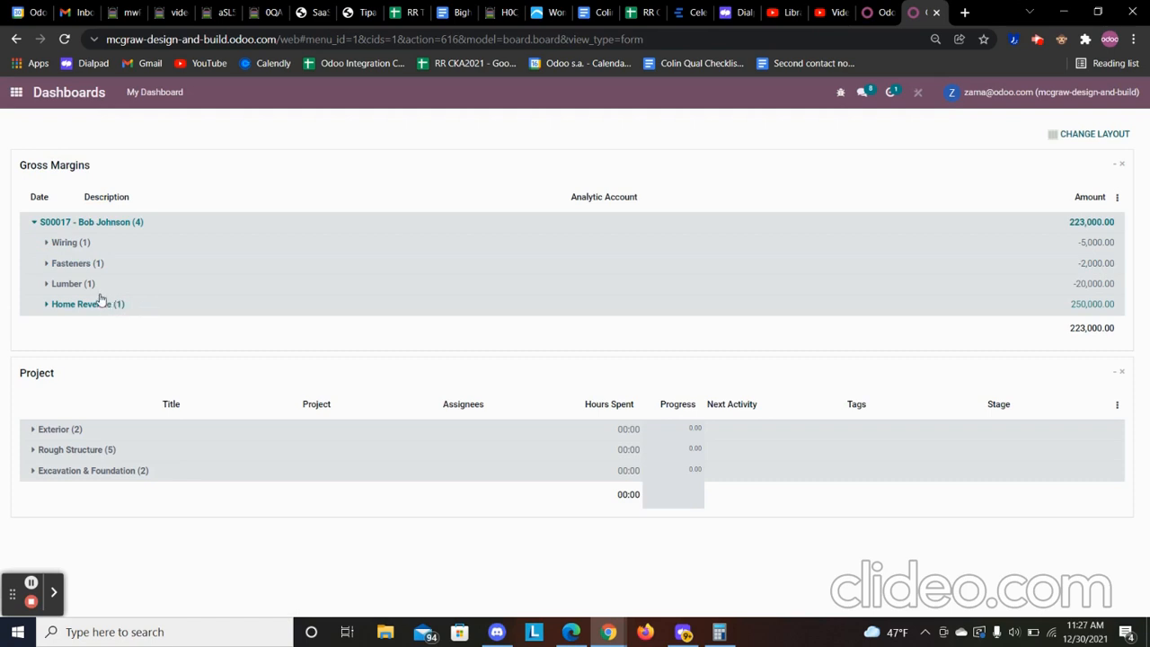
{"action": "left_click", "coordinate": [68, 240]}
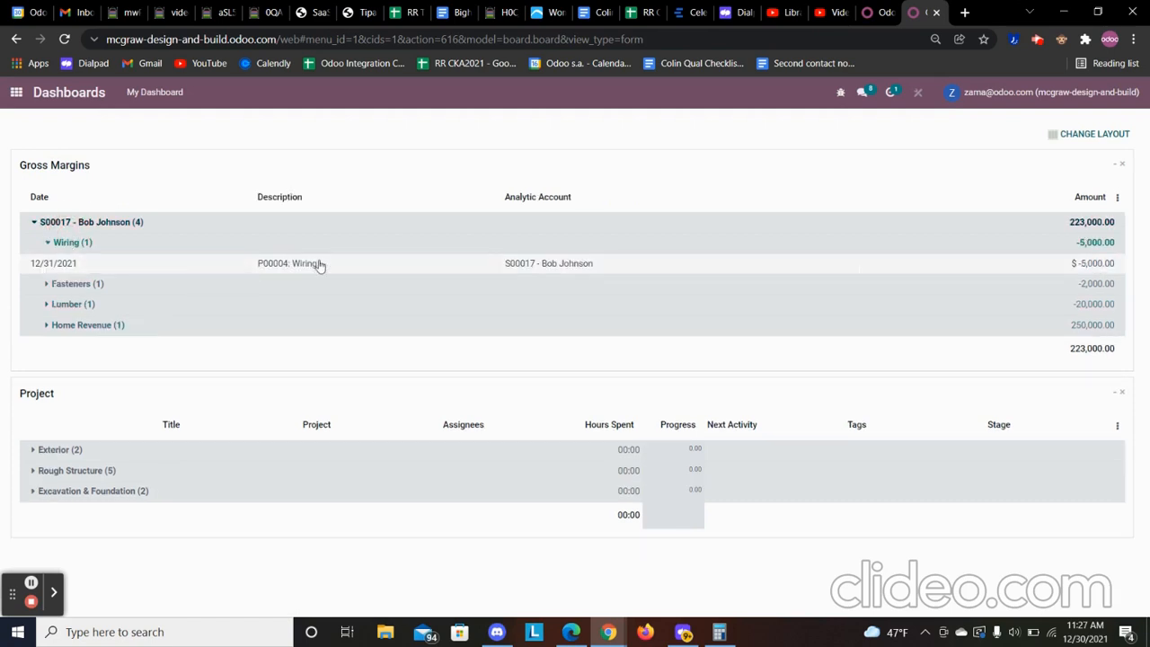
{"action": "left_click", "coordinate": [100, 305]}
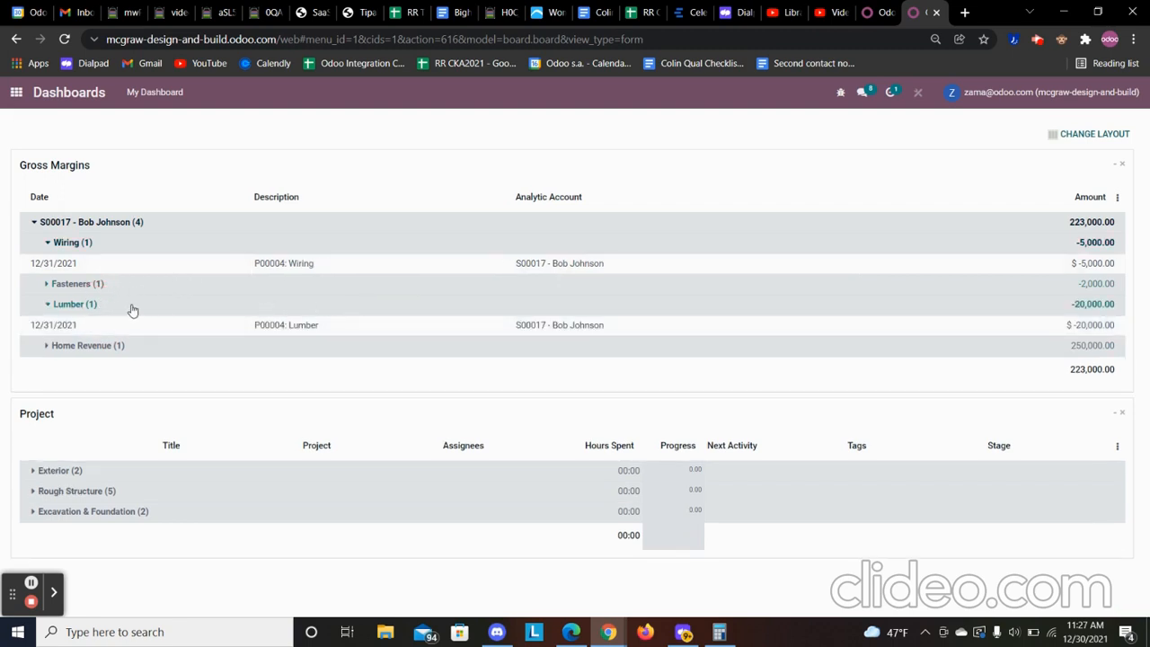
{"action": "left_click", "coordinate": [123, 285]}
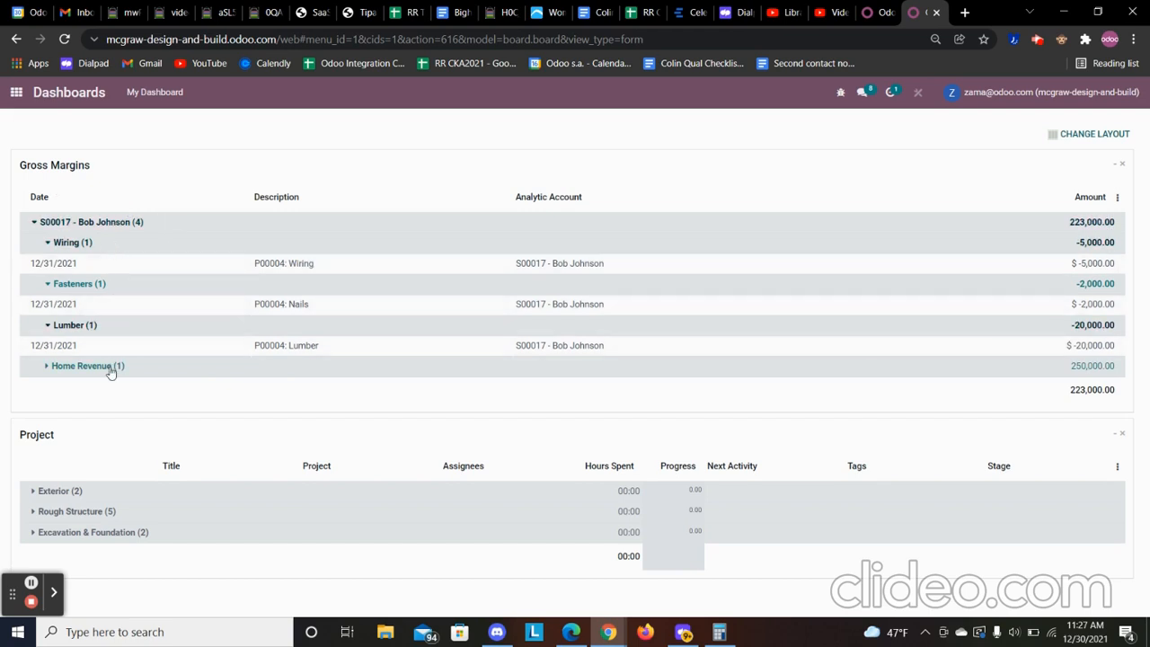
{"action": "left_click", "coordinate": [74, 324]}
{"action": "left_click", "coordinate": [78, 284]}
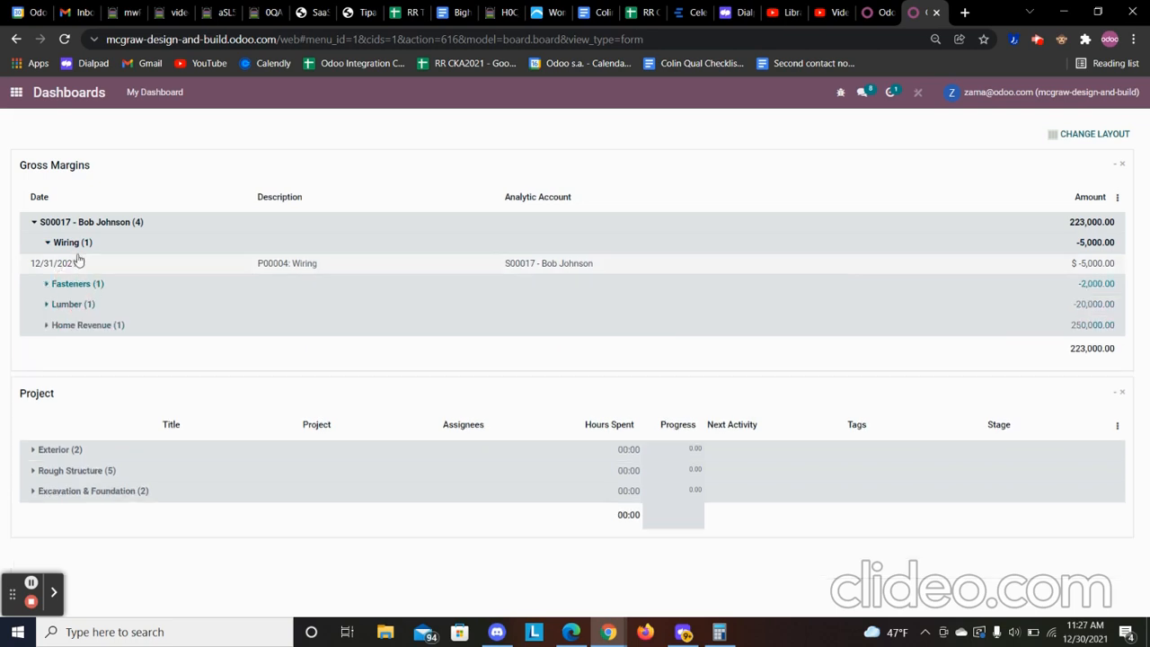
{"action": "left_click", "coordinate": [72, 243]}
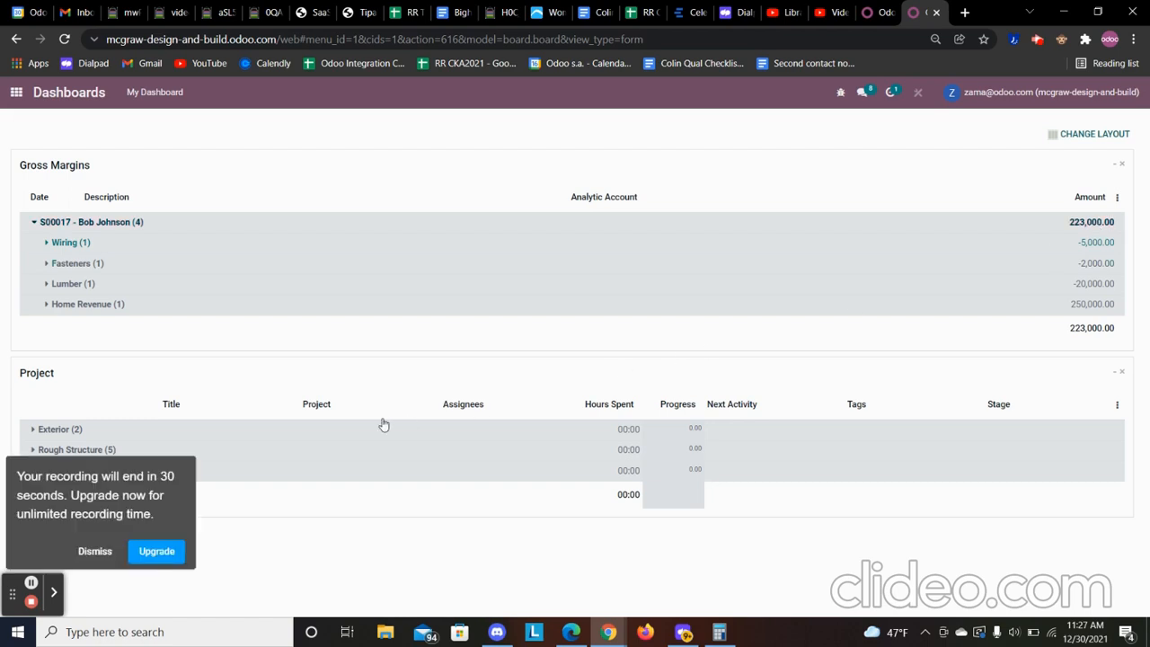
{"action": "left_click", "coordinate": [92, 557]}
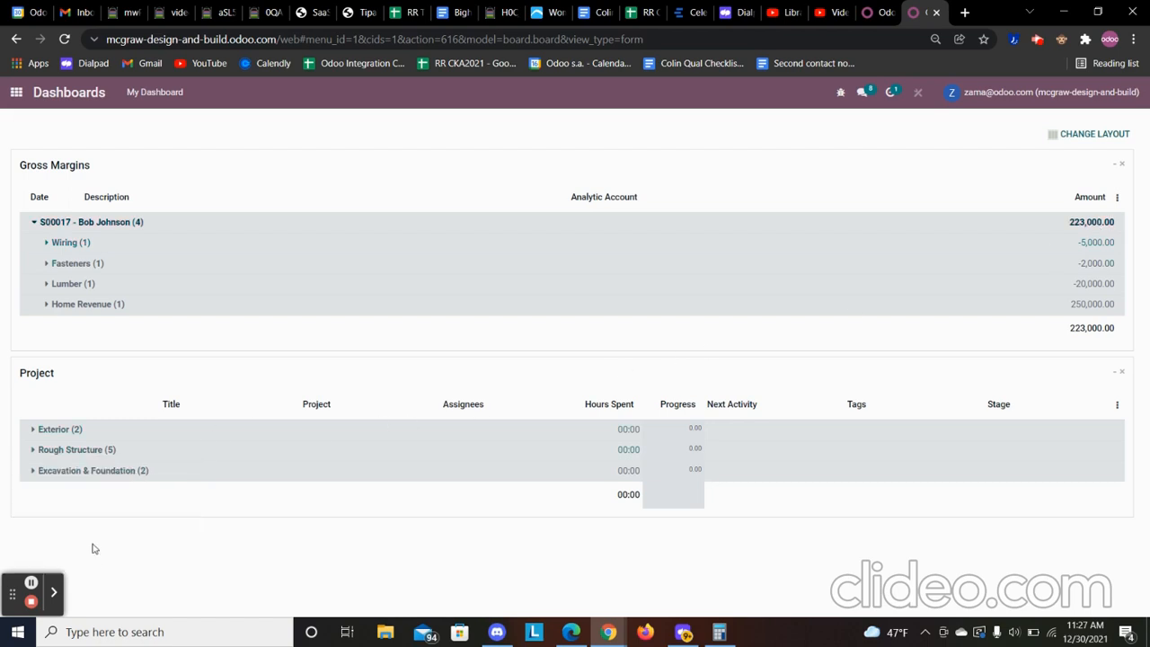
{"action": "left_click", "coordinate": [93, 434]}
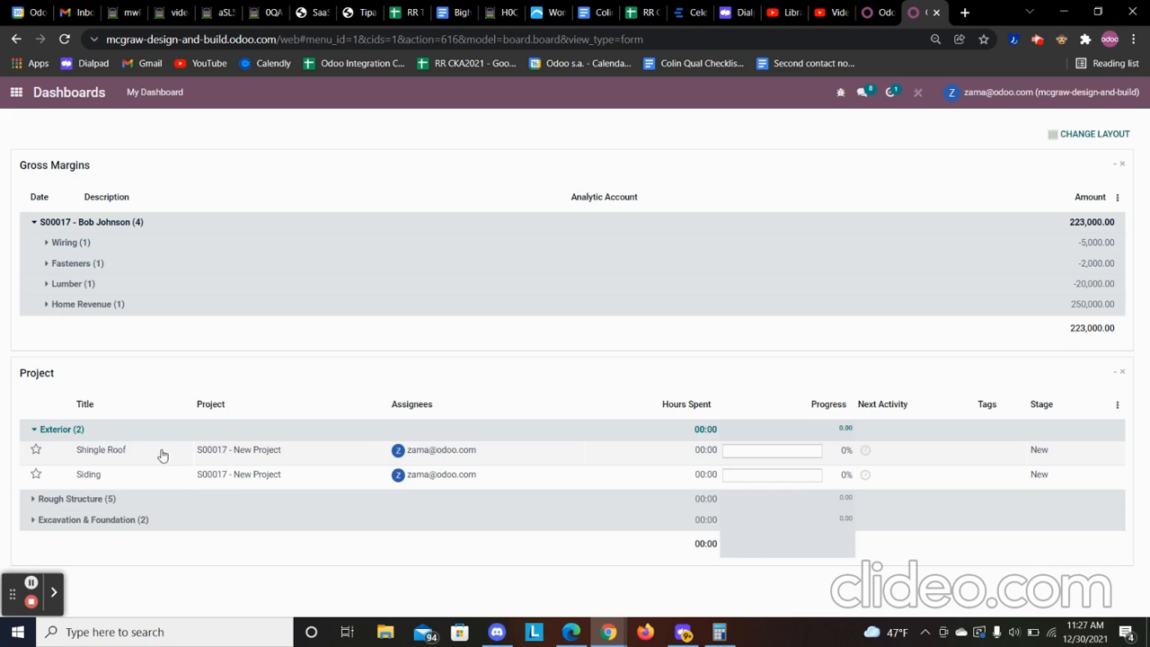
Step: Open the Shingle Roof task from the Exterior group, then start and stop its timer to log time spent
{"action": "left_click", "coordinate": [162, 455]}
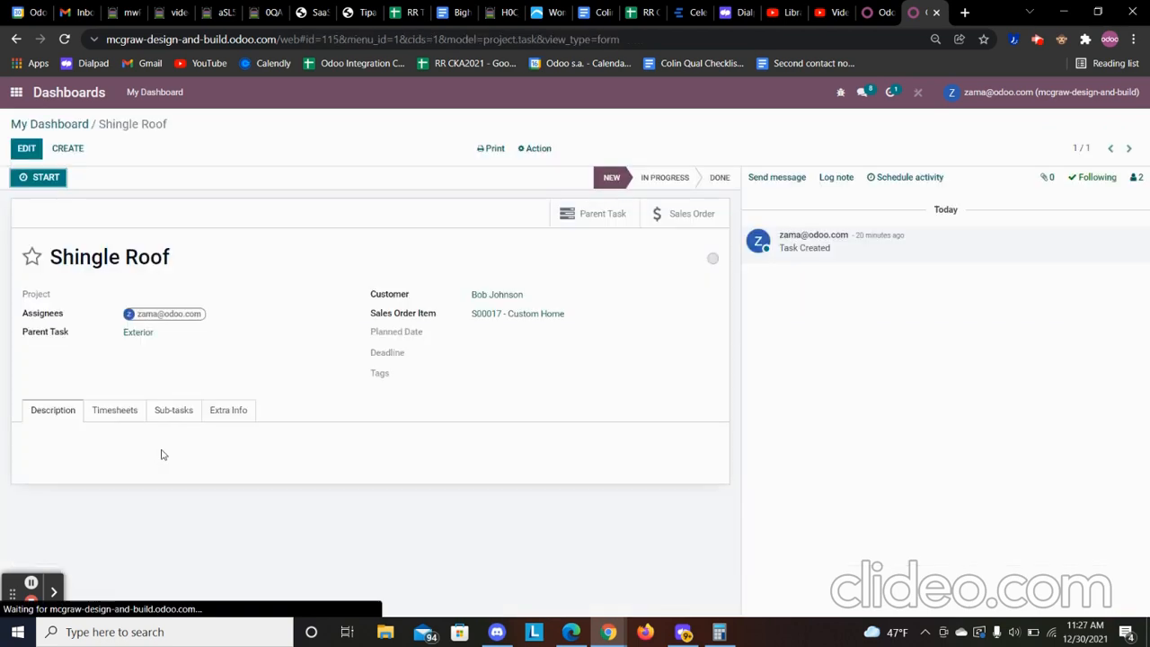
{"action": "left_click", "coordinate": [45, 180]}
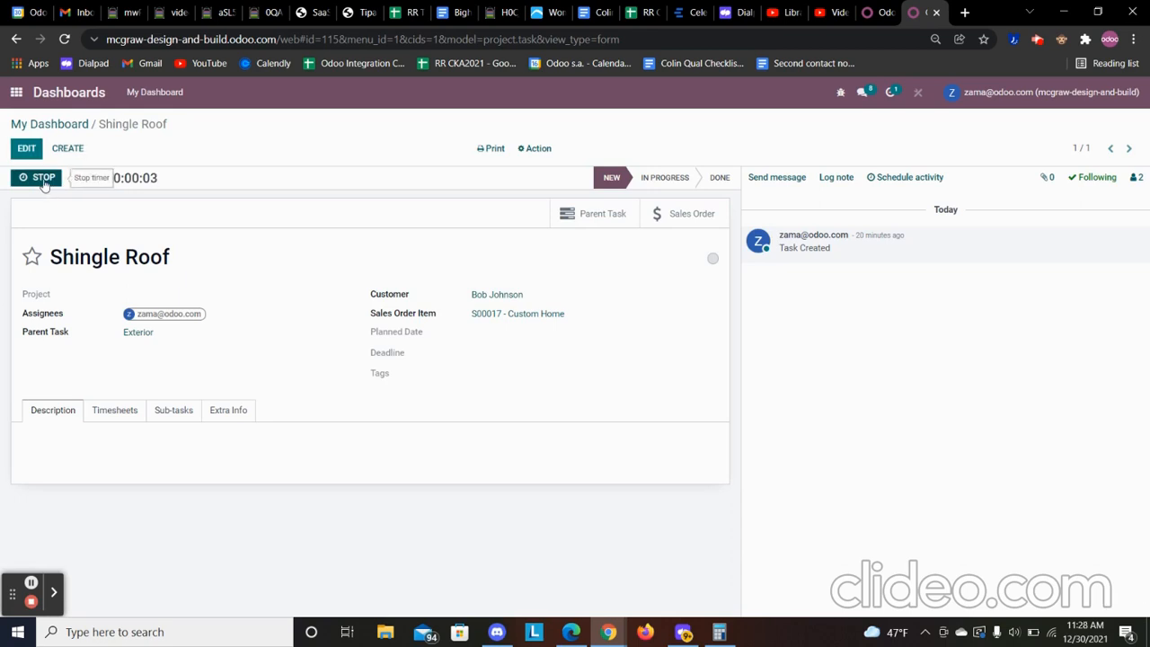
{"action": "left_click", "coordinate": [44, 180]}
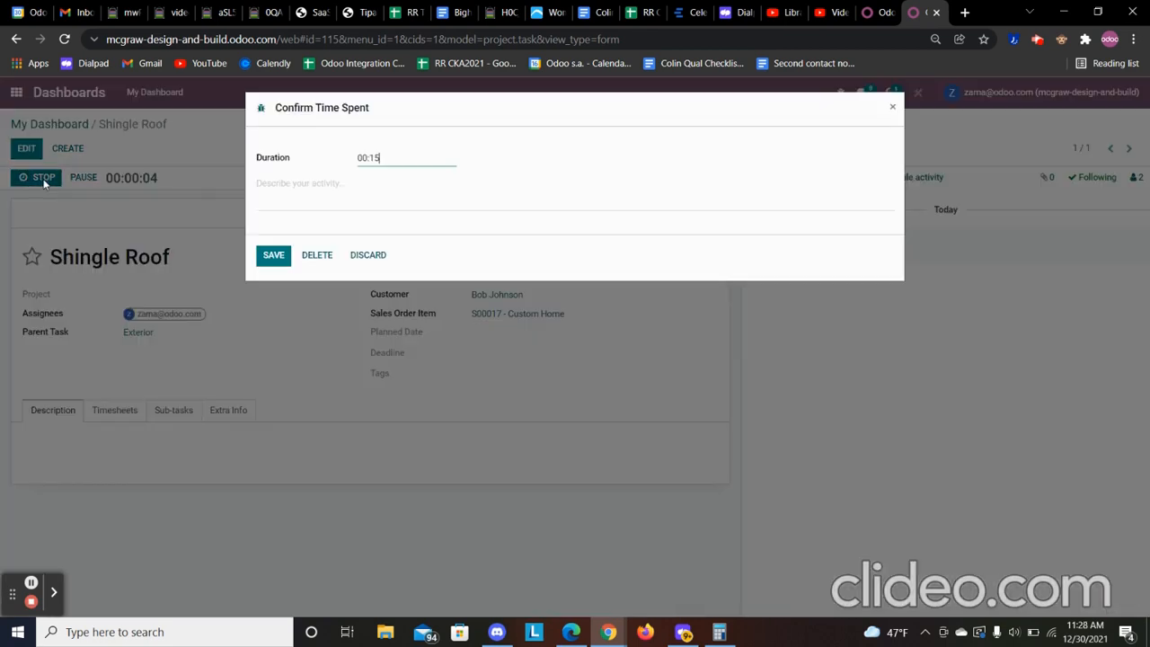
Step: Save the time spent with a duration of 10:00 and show the Shingle Roof task's timesheet entries
{"action": "double_click", "coordinate": [383, 161]}
{"action": "key", "text": "BackSpace"}
{"action": "key", "text": "BackSpace"}
{"action": "key", "text": "BackSpace"}
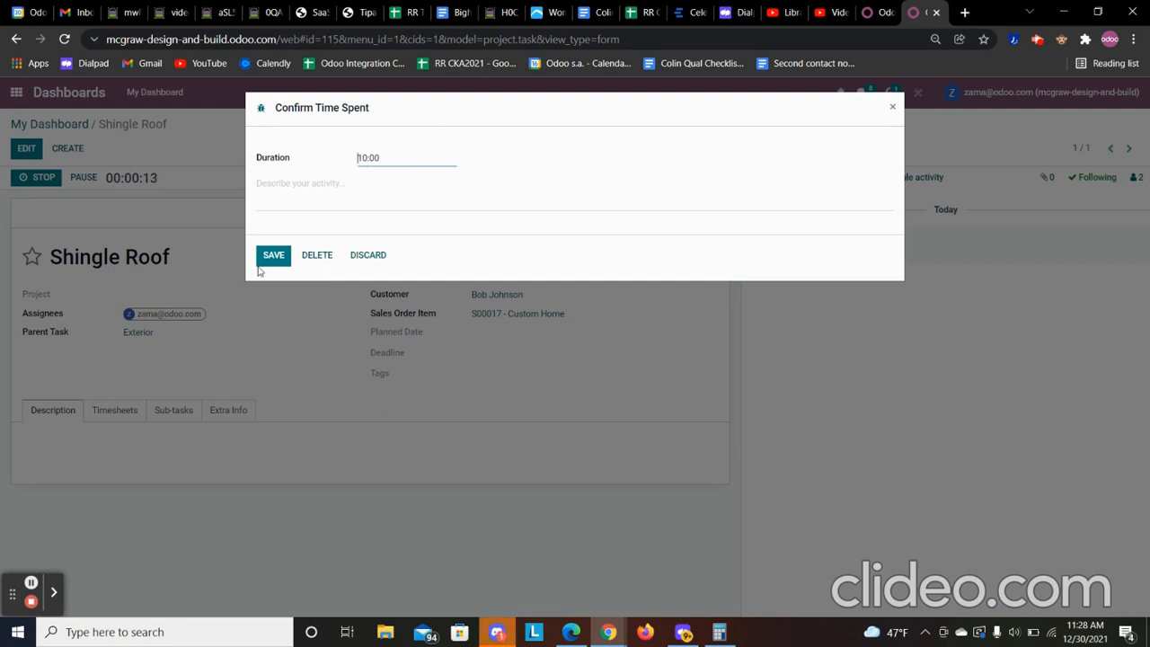
{"action": "left_click", "coordinate": [269, 260]}
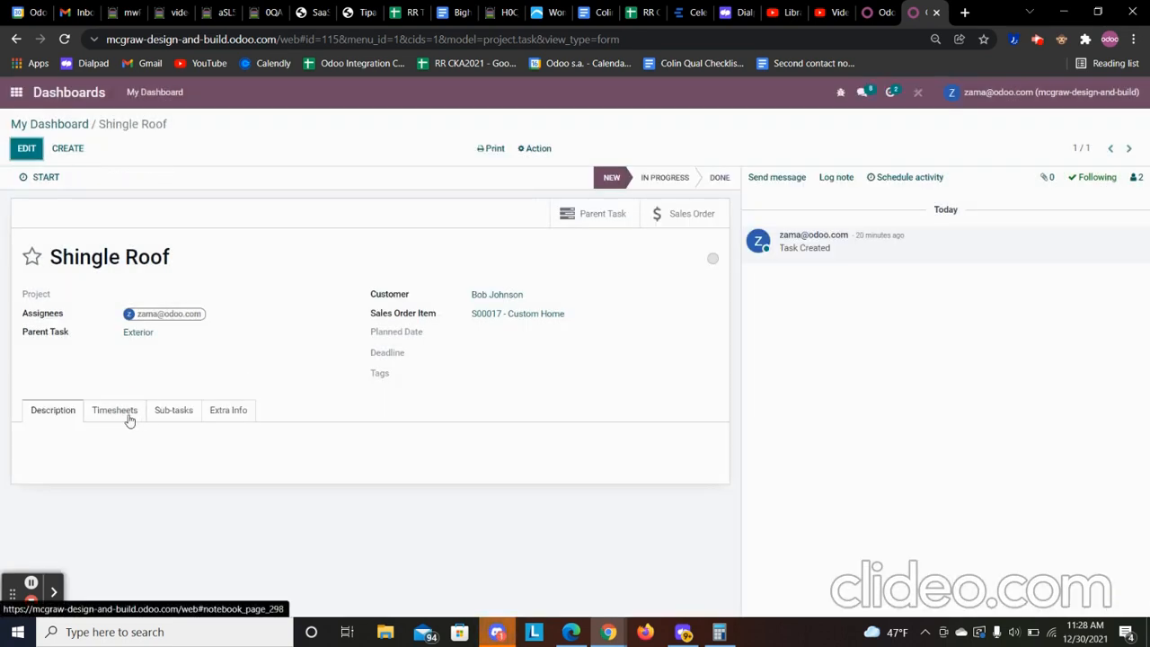
{"action": "left_click", "coordinate": [128, 419]}
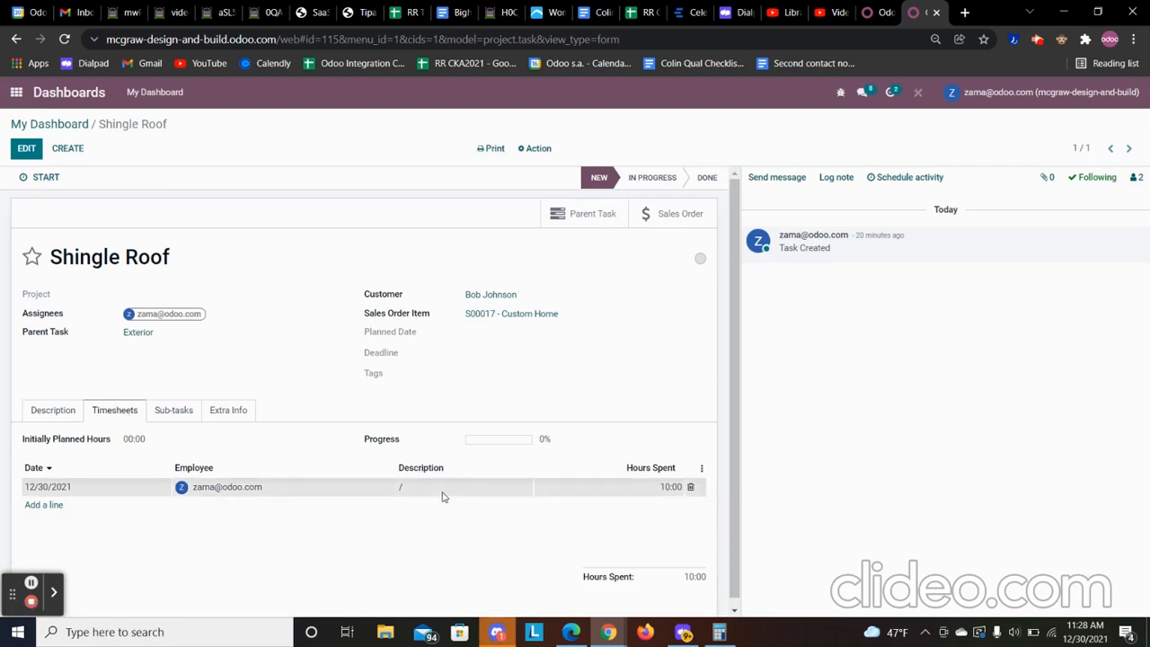